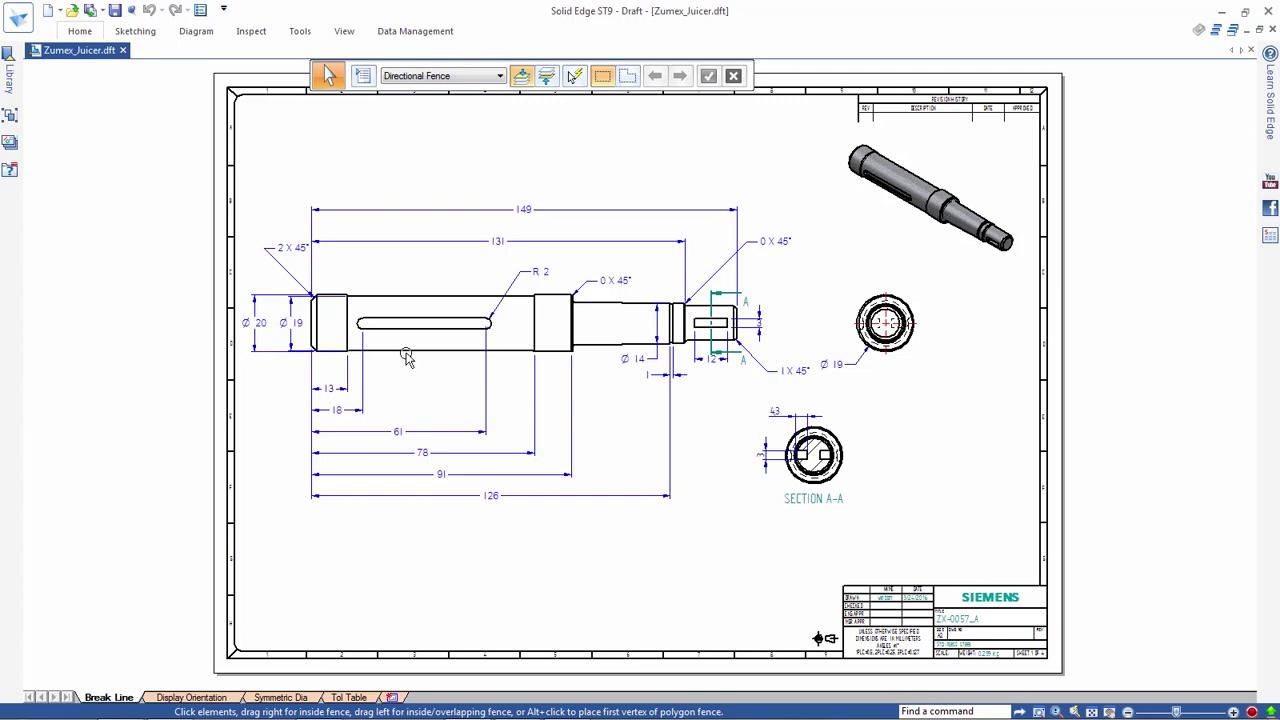
- Add break lines to the shaft's front view between the centres of the long slot's two end arcs
right_click(407, 348)
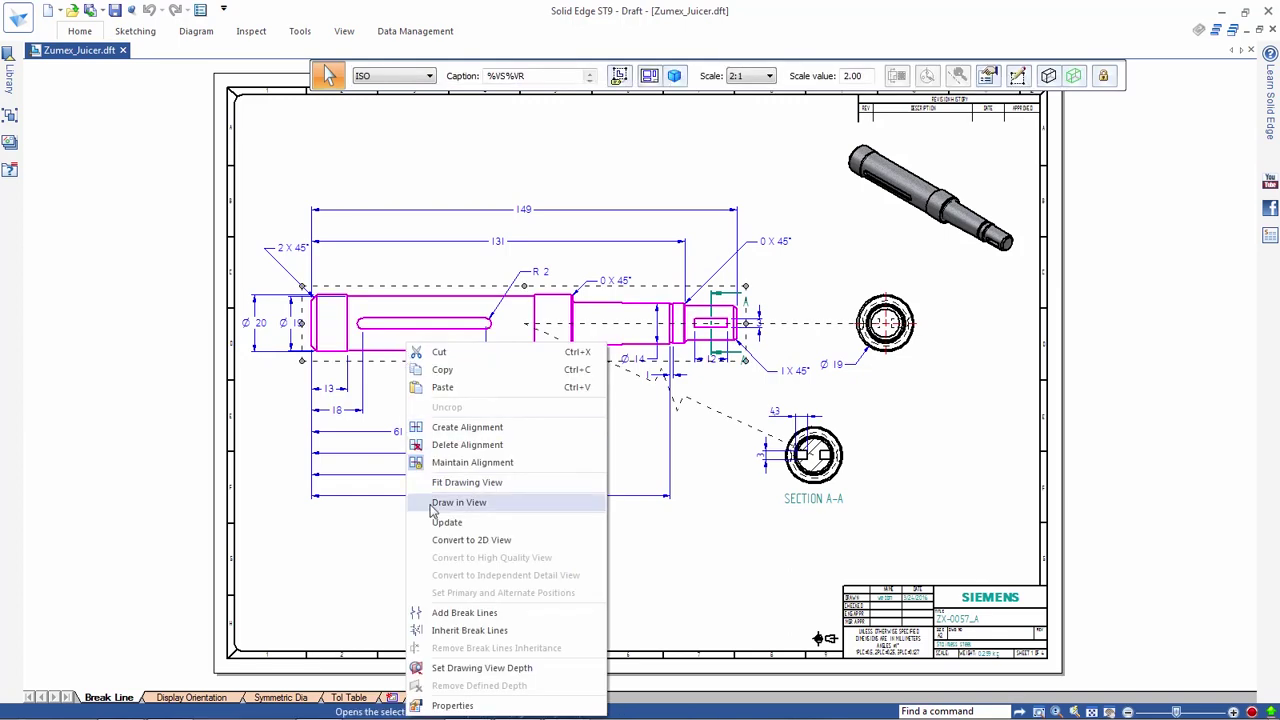
left_click(441, 613)
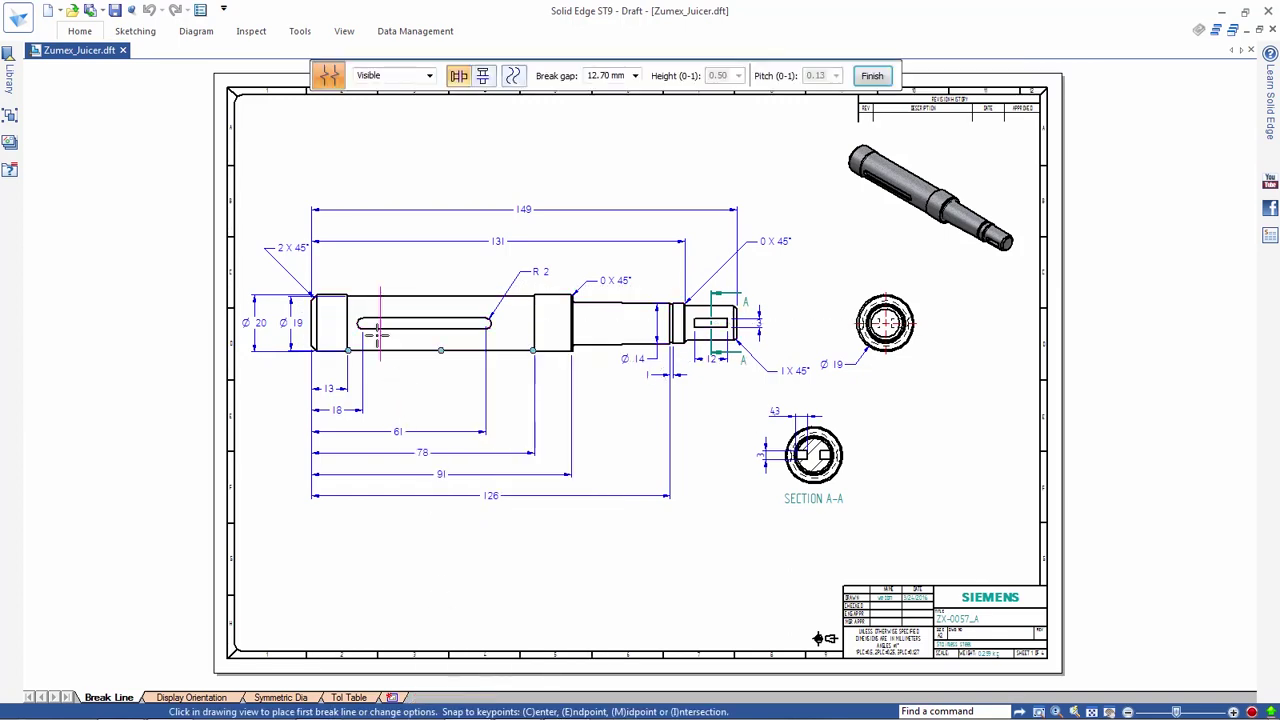
scroll(380, 325, "up", 5)
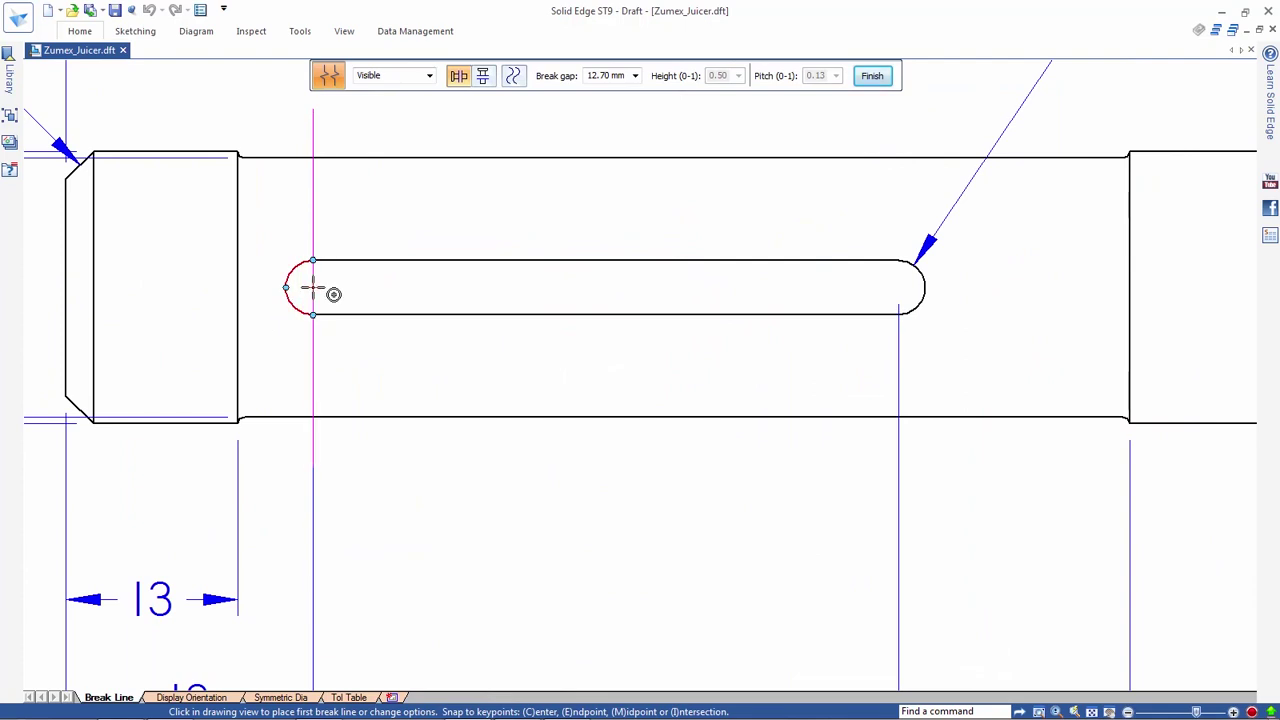
left_click(313, 289)
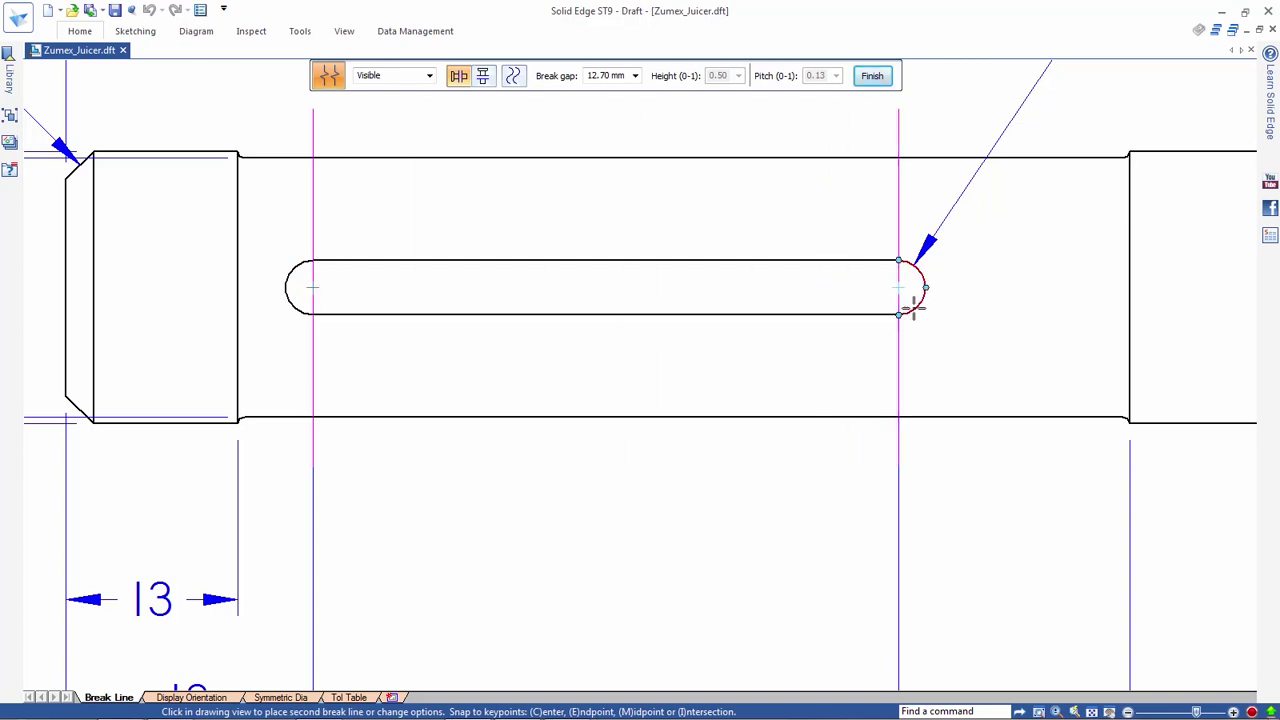
left_click(906, 288)
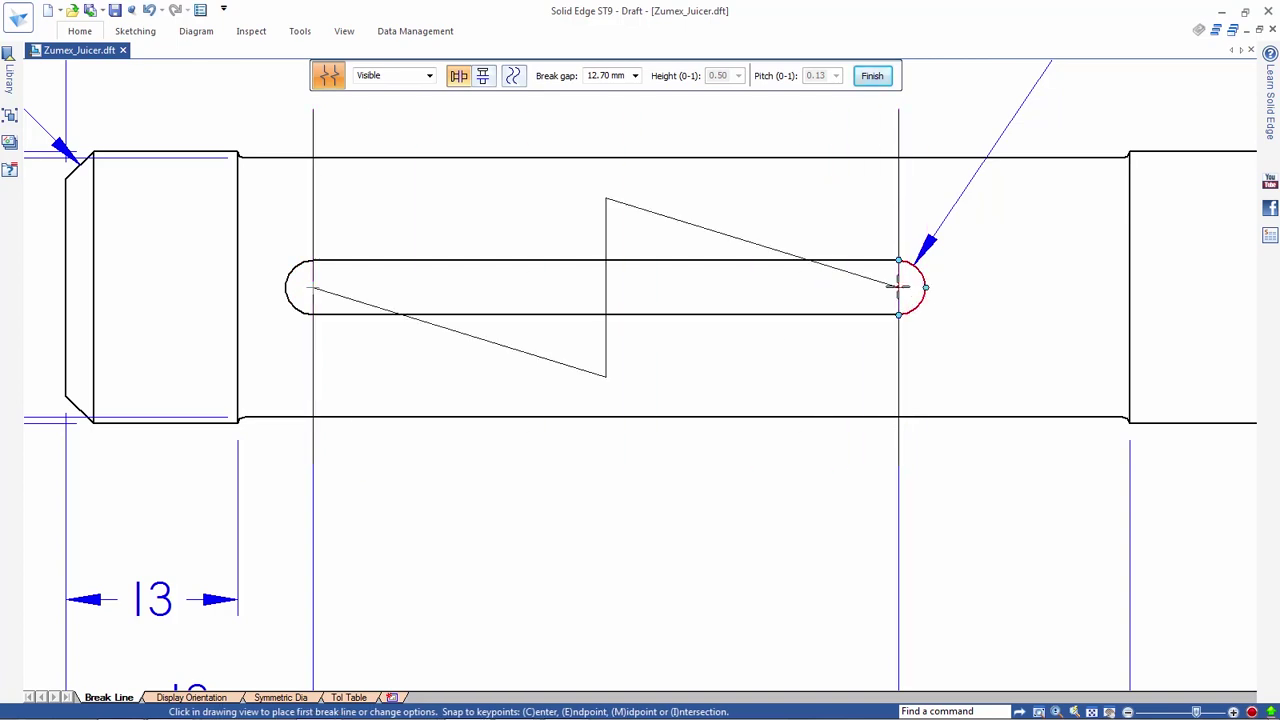
left_click(876, 80)
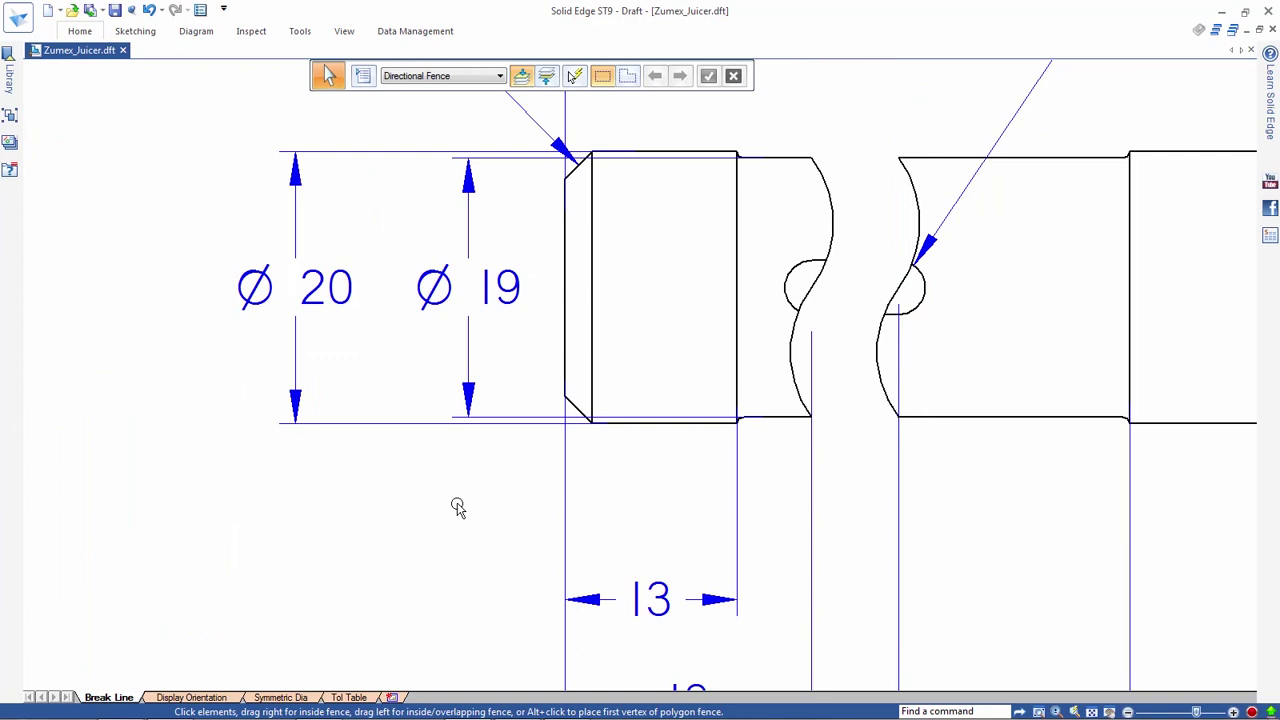
- Open the shaft's part model from the broken drawing view and shorten the long slot by moving its end face inward 20 mm
key("ctrl+f")
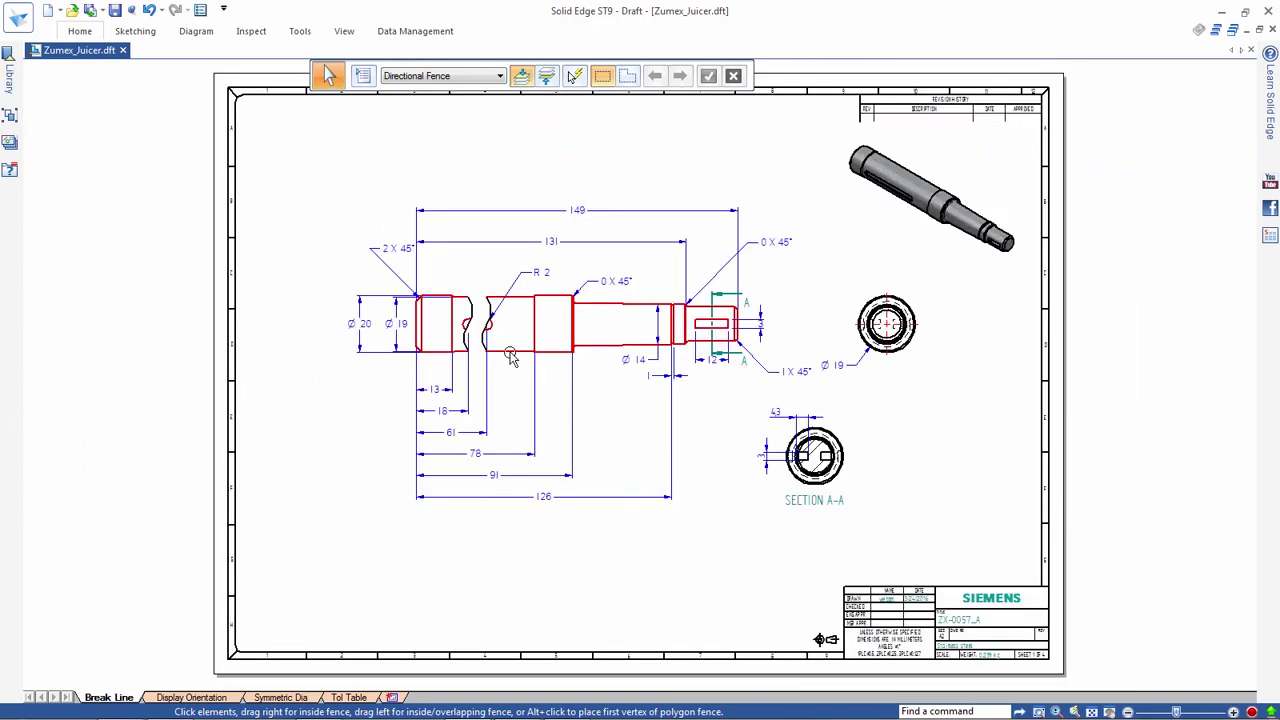
double_click(510, 356)
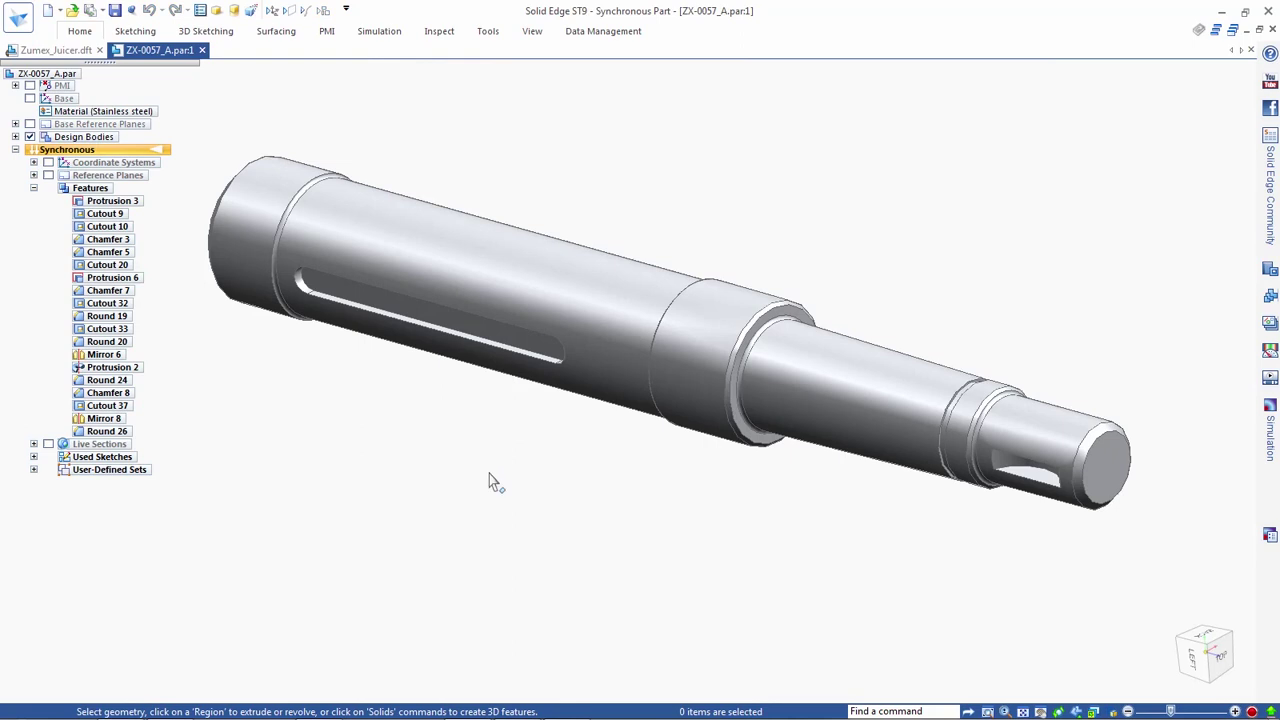
left_click(560, 355)
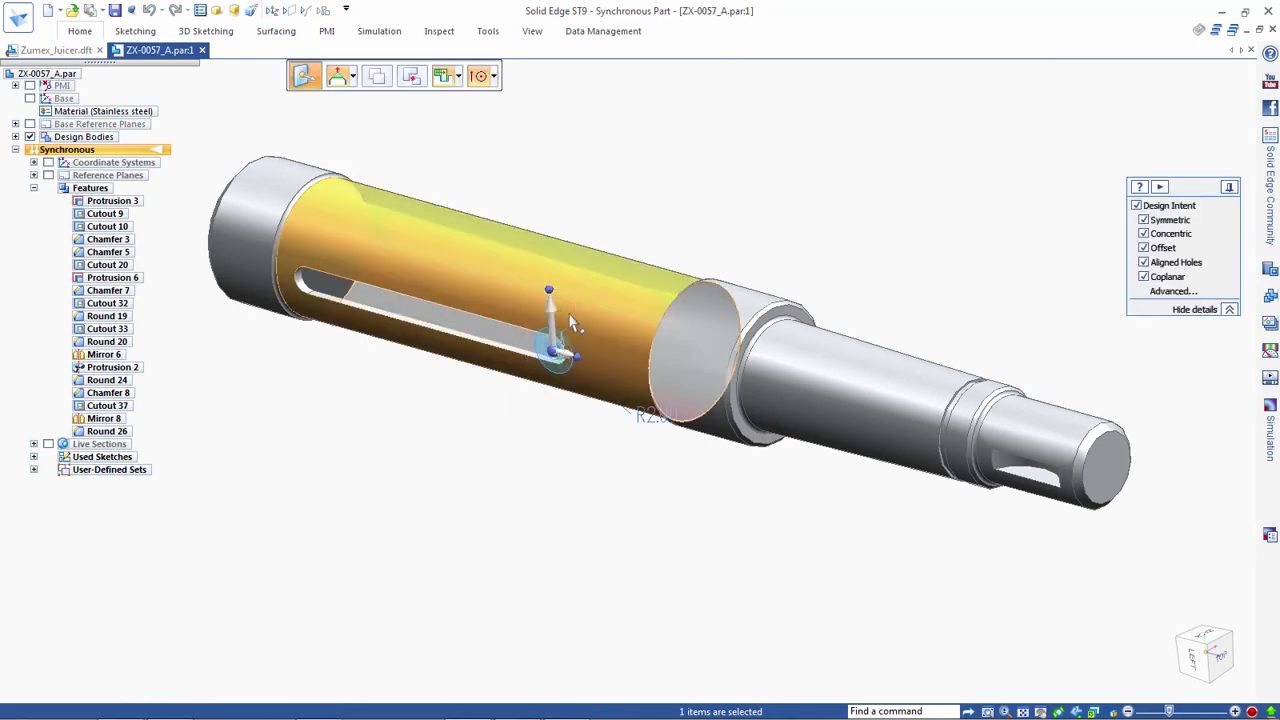
left_click(573, 365)
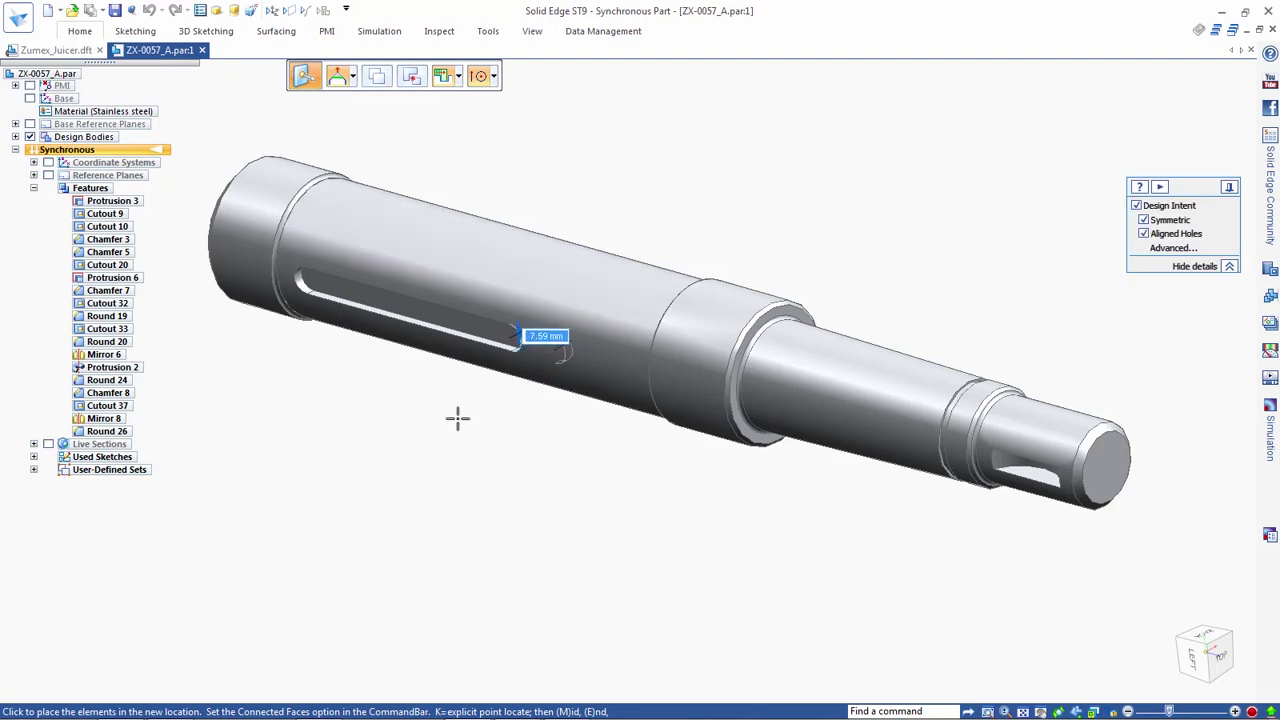
type("20")
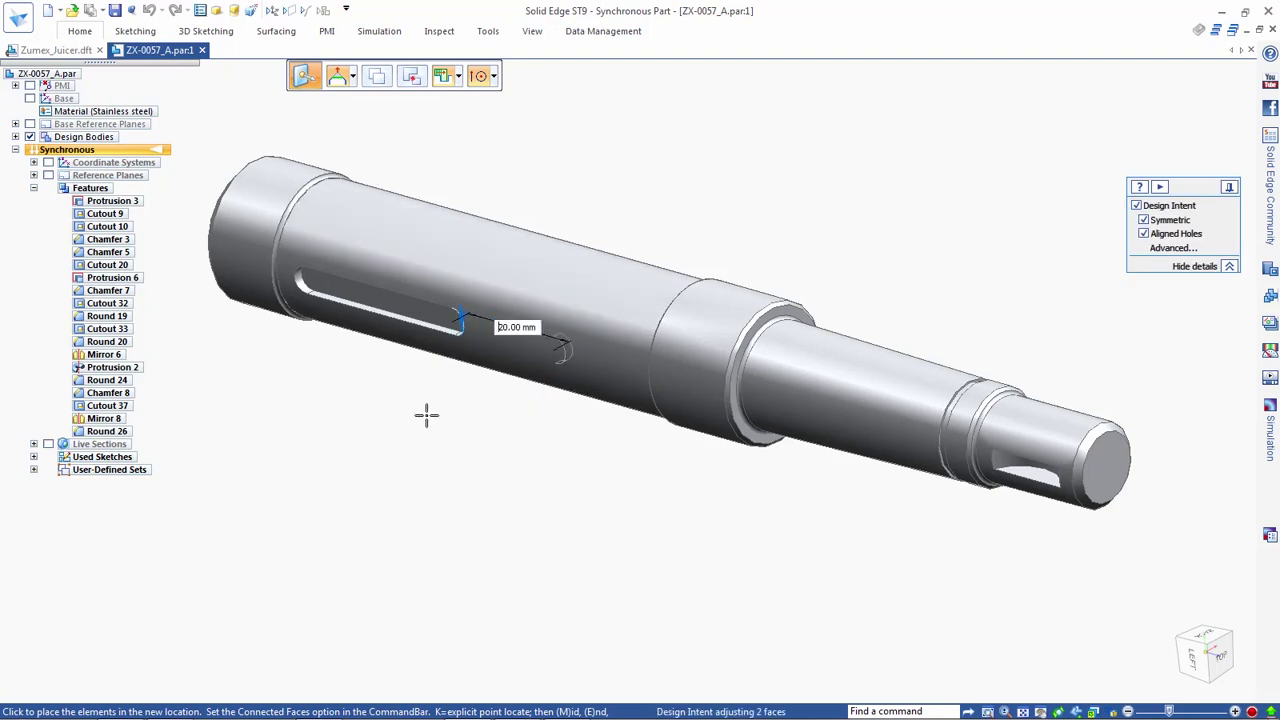
key("Return")
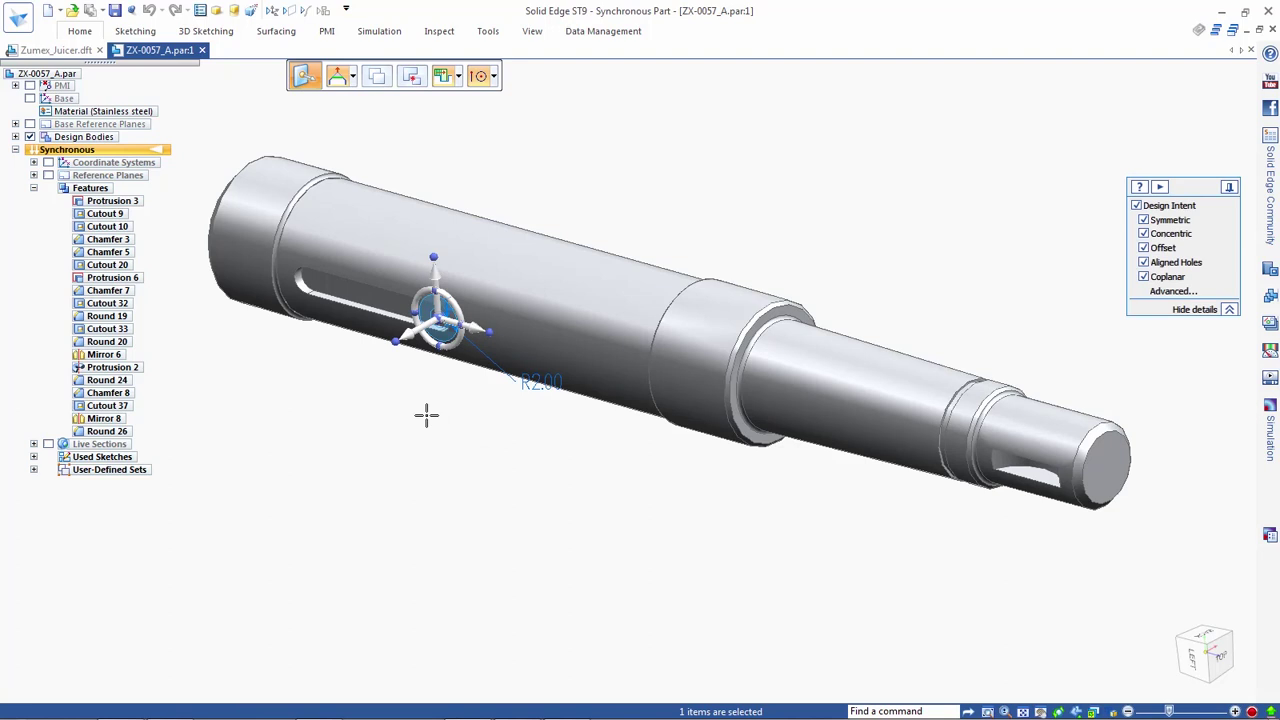
key("Escape")
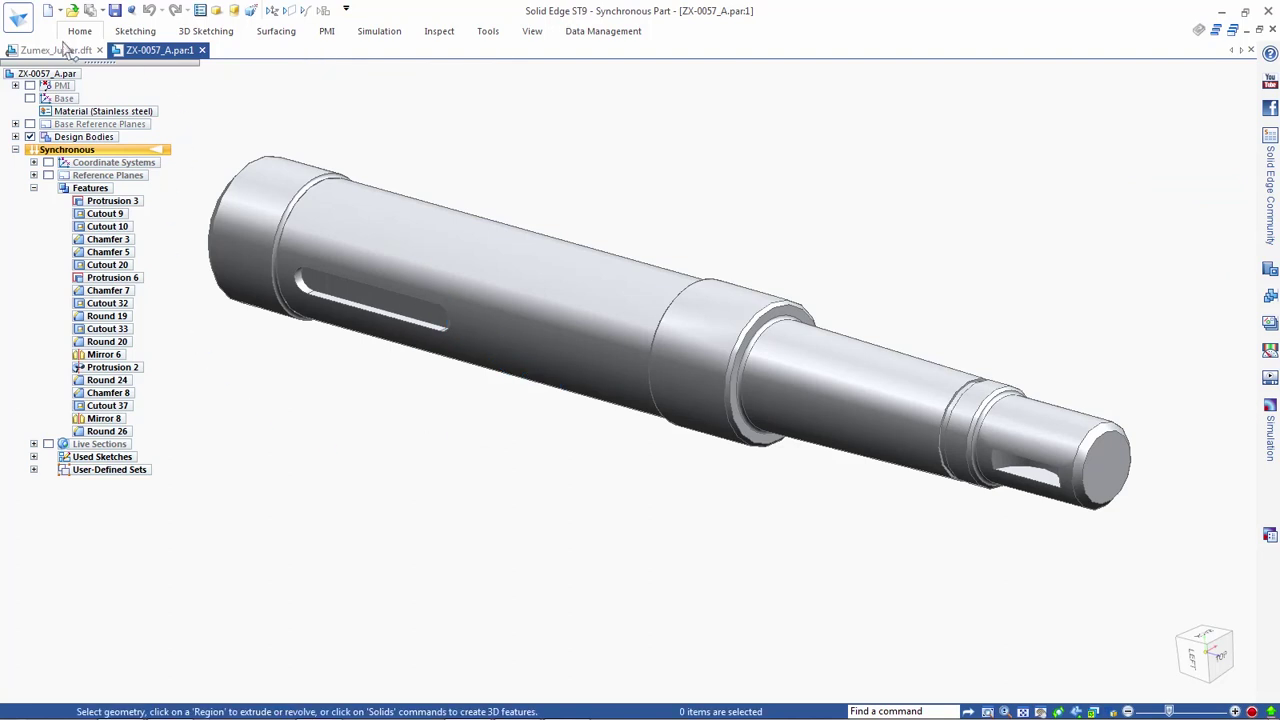
- Return to the Zumex_Juicer.dft drawing and update its out-of-date views
left_click(48, 55)
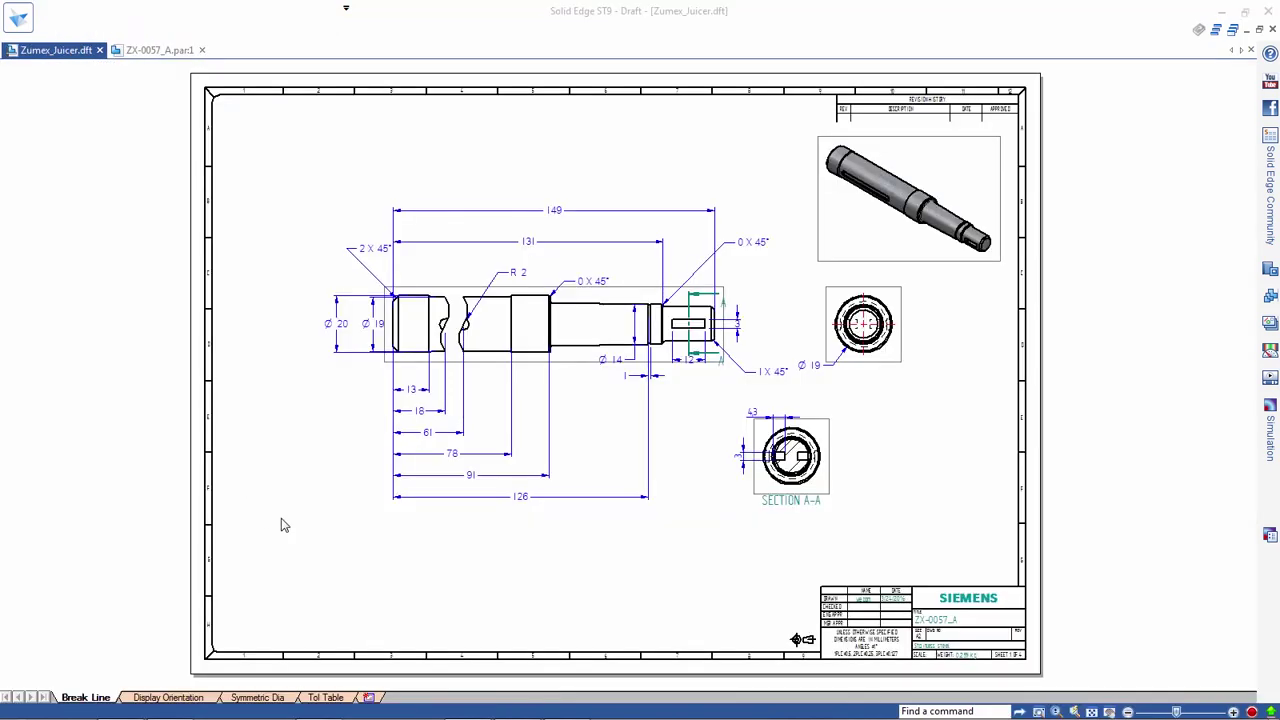
right_click(305, 490)
left_click(333, 516)
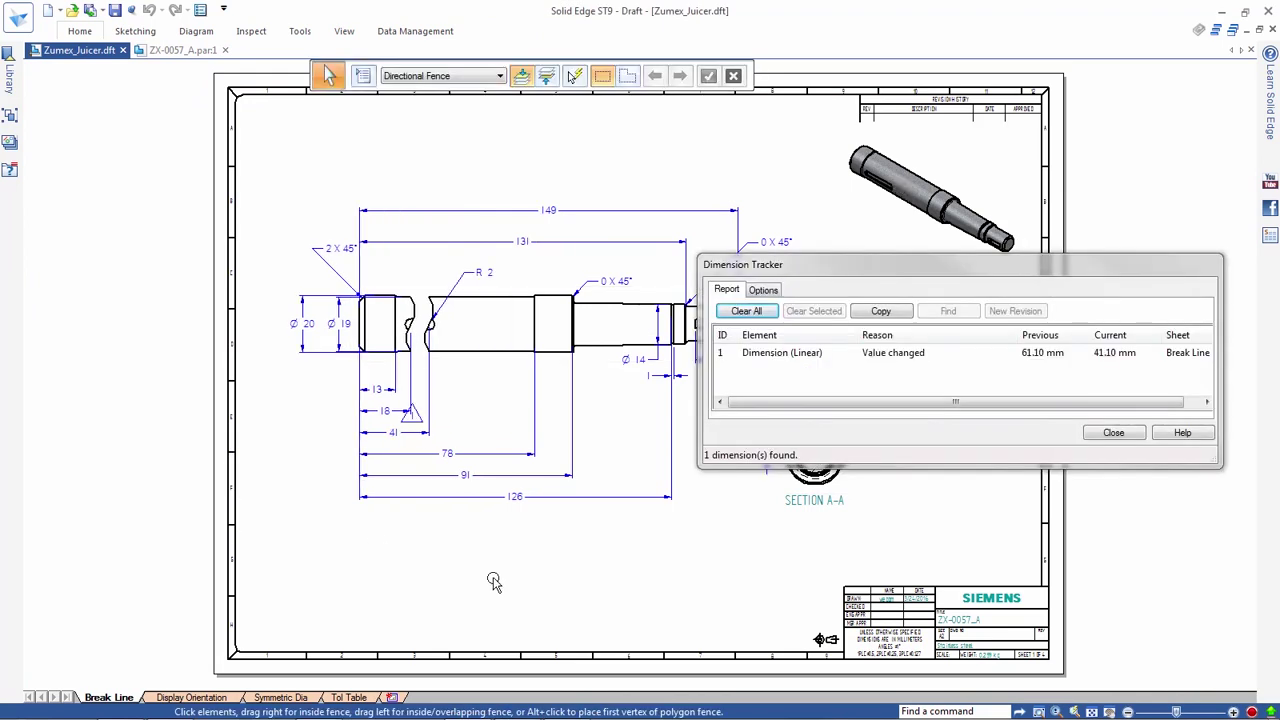
- Review the changed linear dimension in the Dimension Tracker, clear all tracked changes and close the tracker
left_click(812, 355)
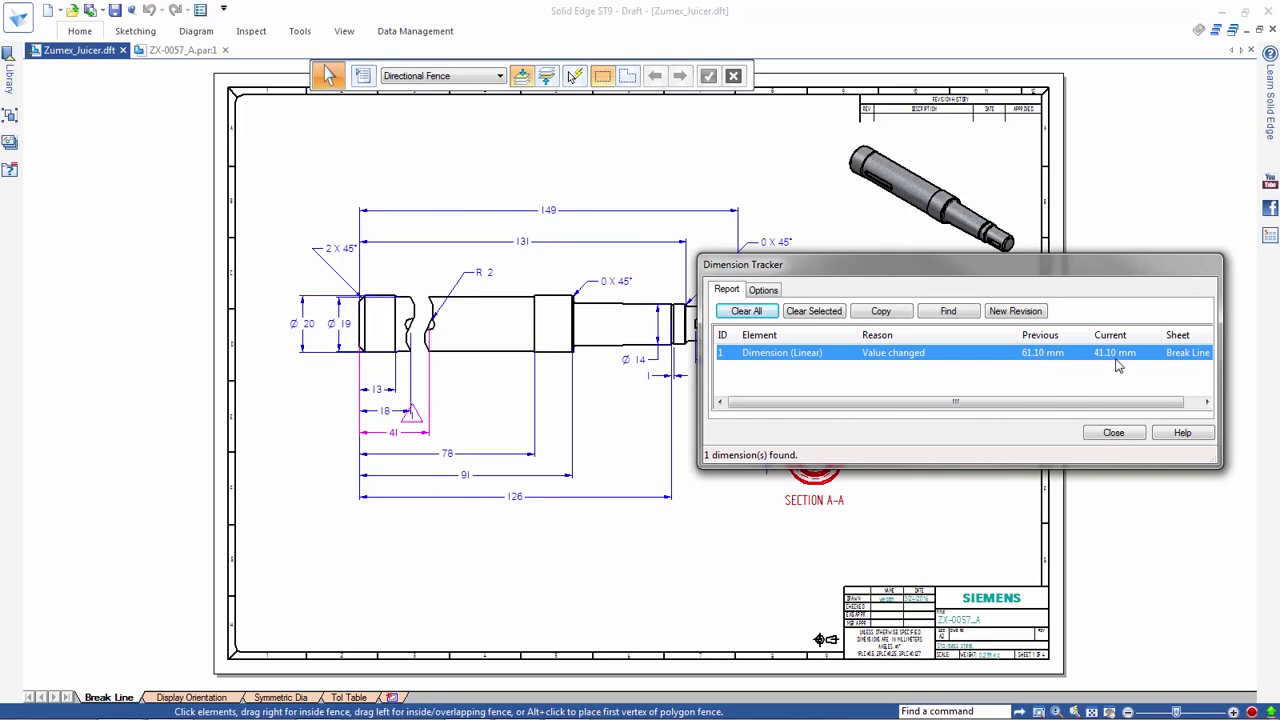
left_click(746, 311)
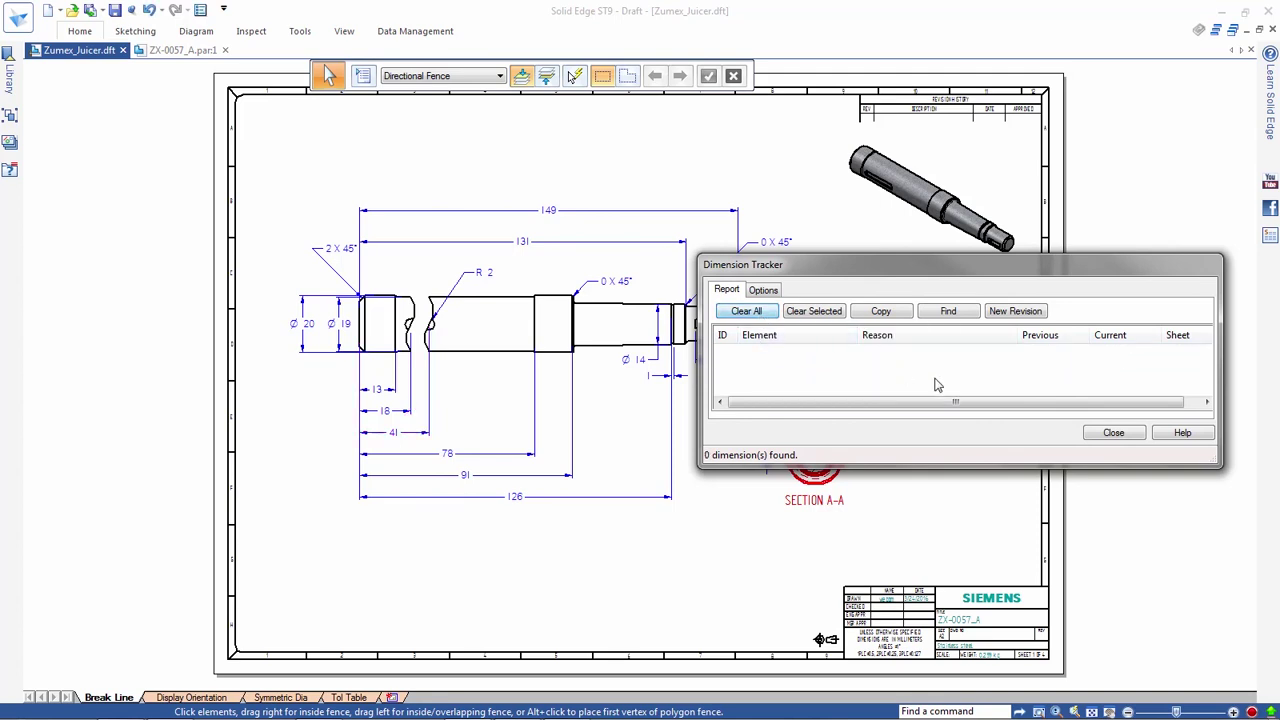
left_click(1110, 433)
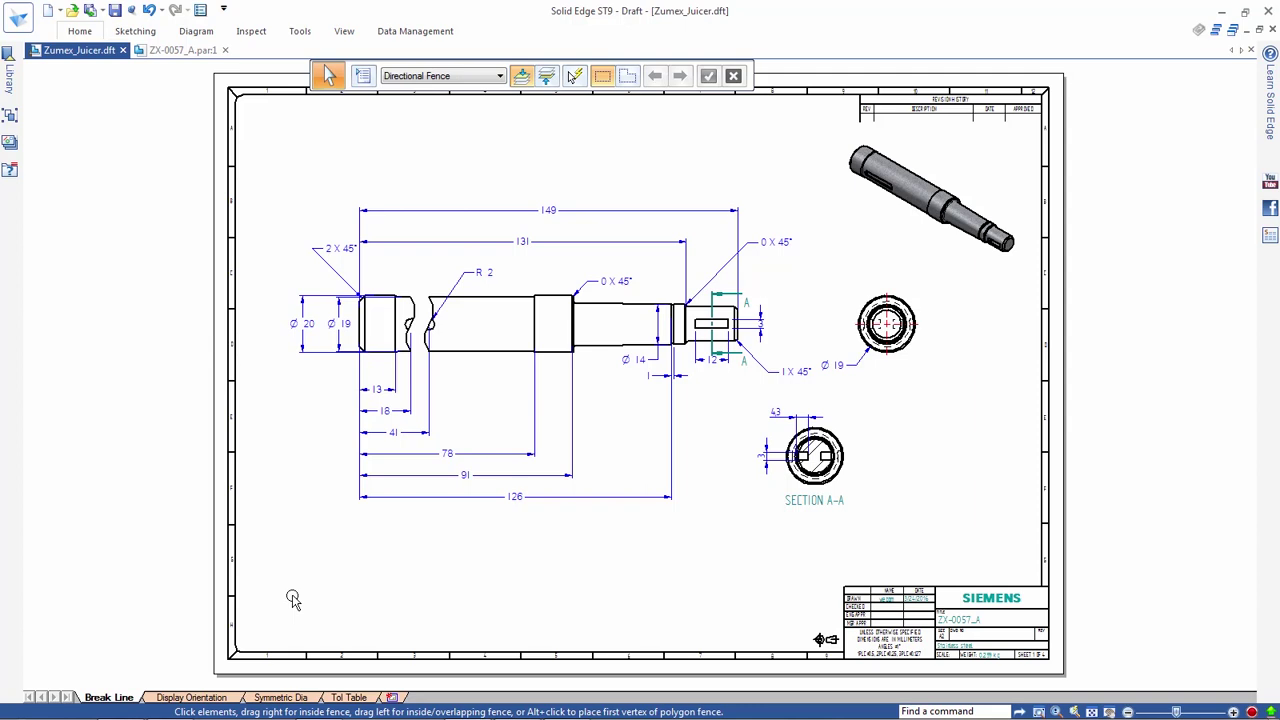
- On the Display Orientation sheet, turn off the hidden edge style for the three aligned orthographic views
left_click(211, 697)
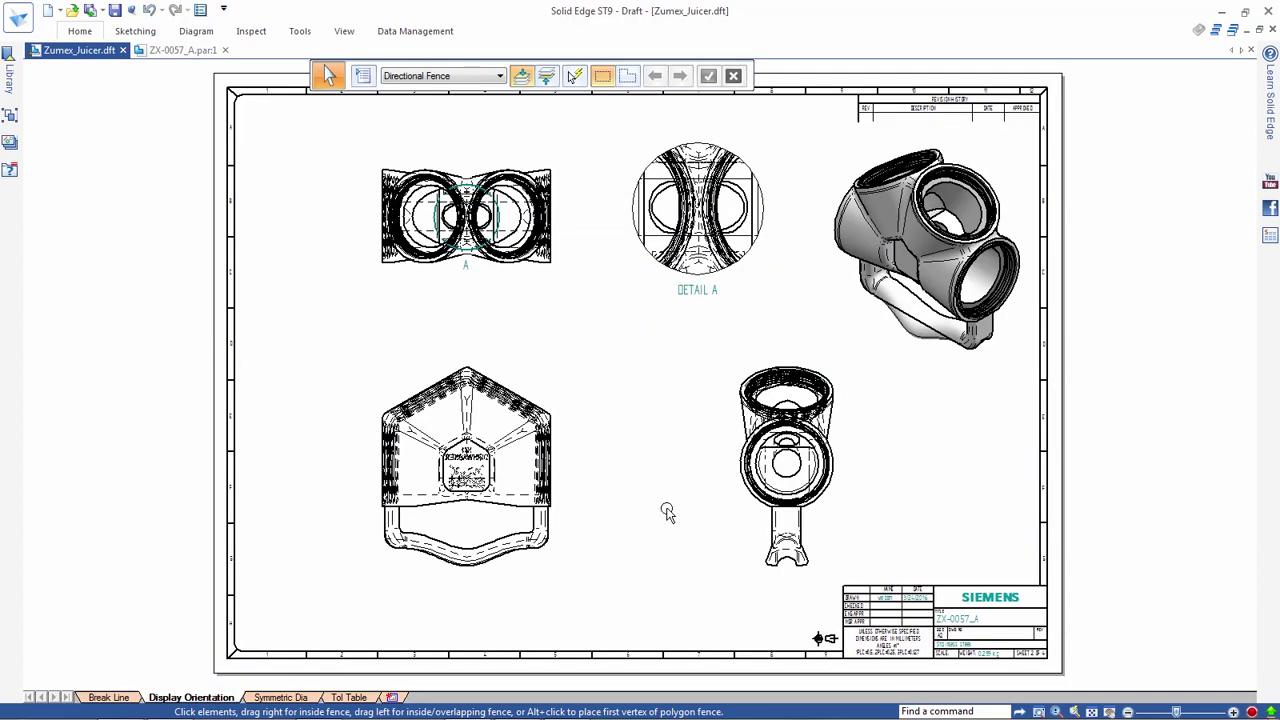
left_click(548, 466)
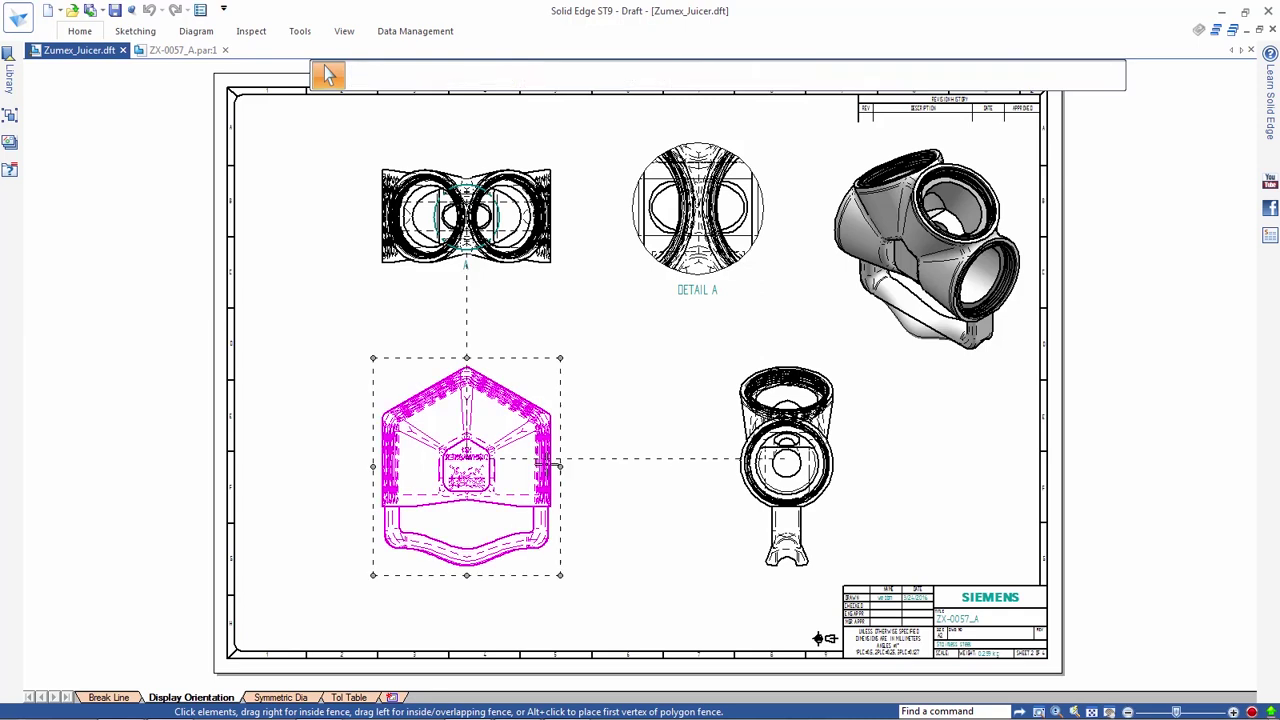
left_click(545, 264, "ctrl")
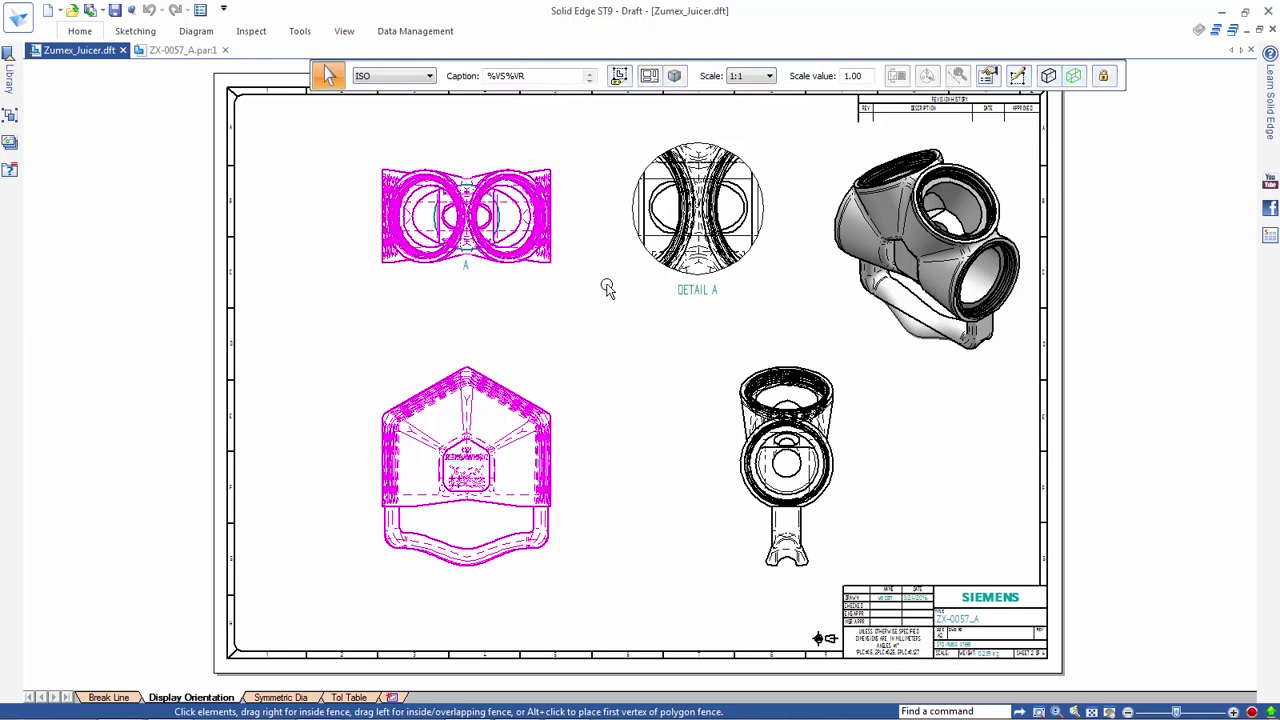
left_click(735, 390, "ctrl")
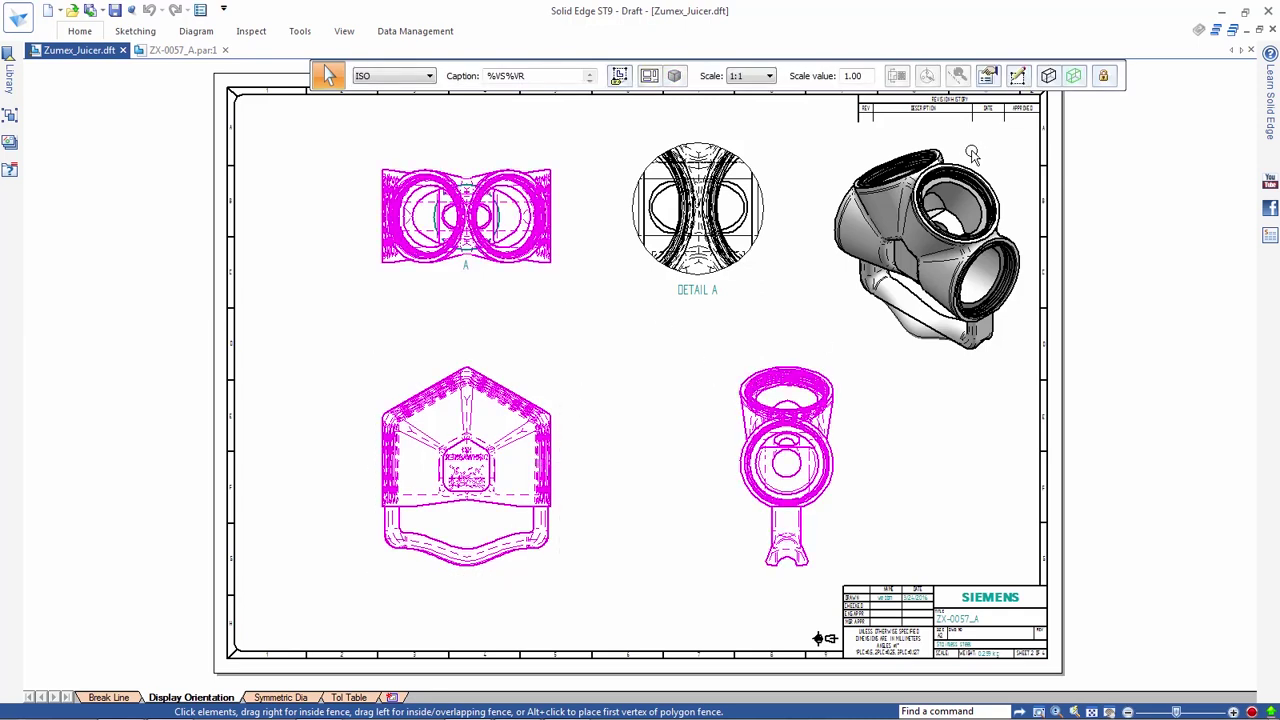
left_click(986, 78)
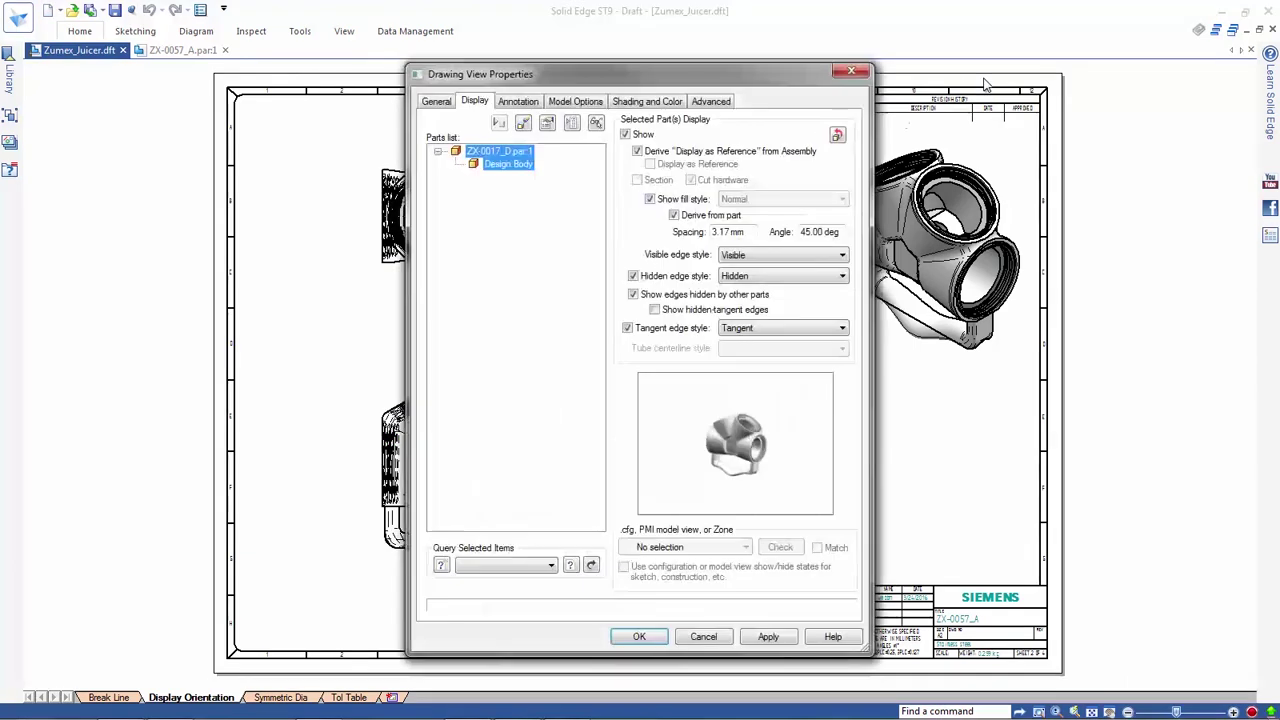
left_click(683, 276)
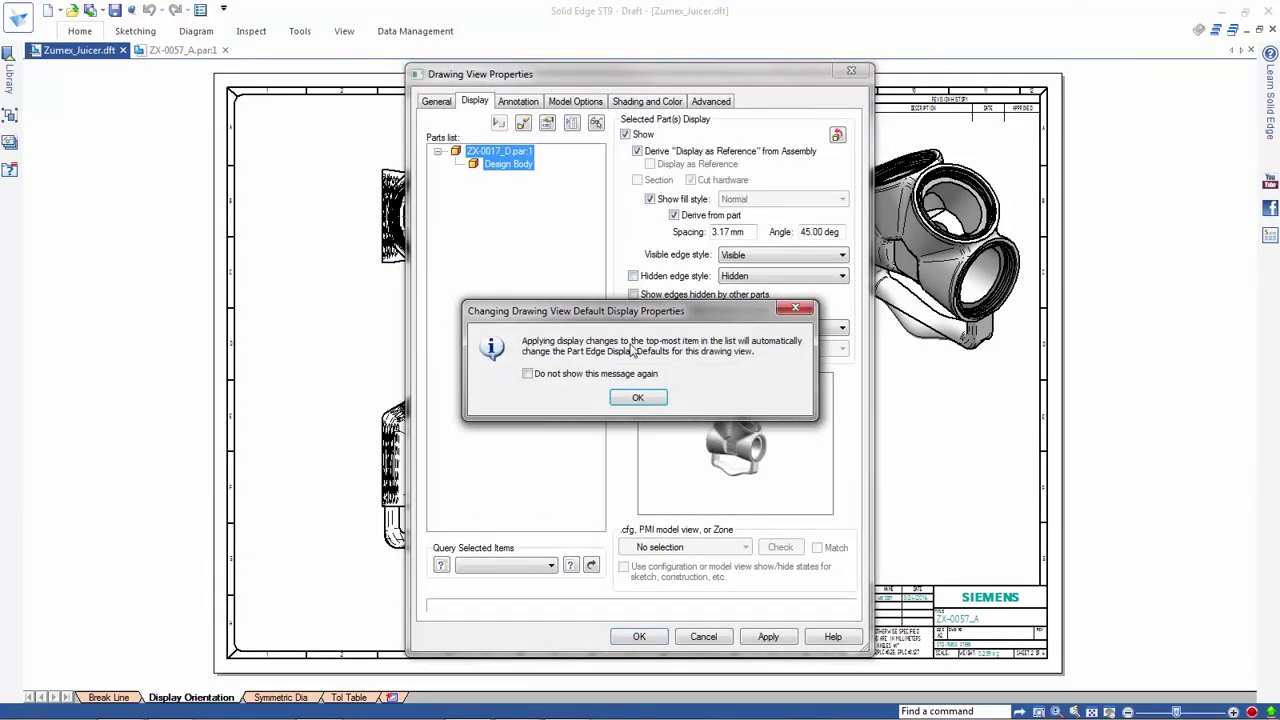
left_click(638, 397)
left_click(639, 637)
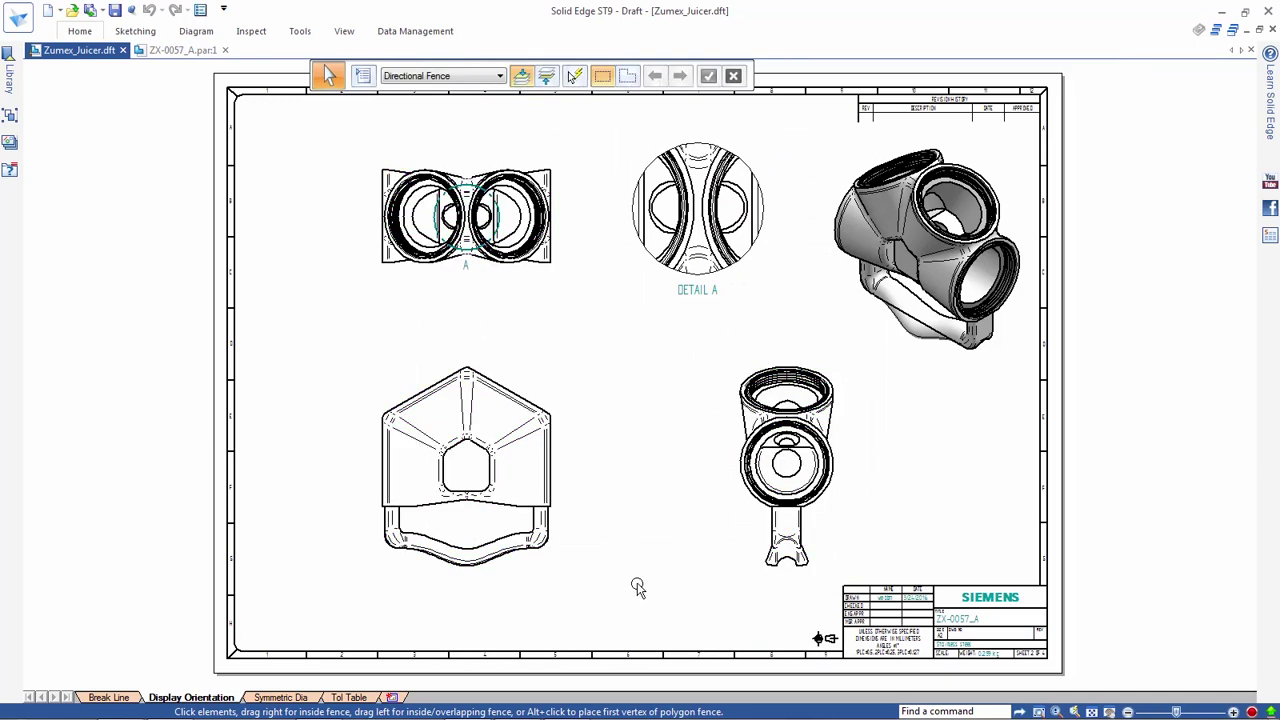
- Change the pentagonal front view's orientation to Right View, letting its aligned views change with it
left_click(551, 460)
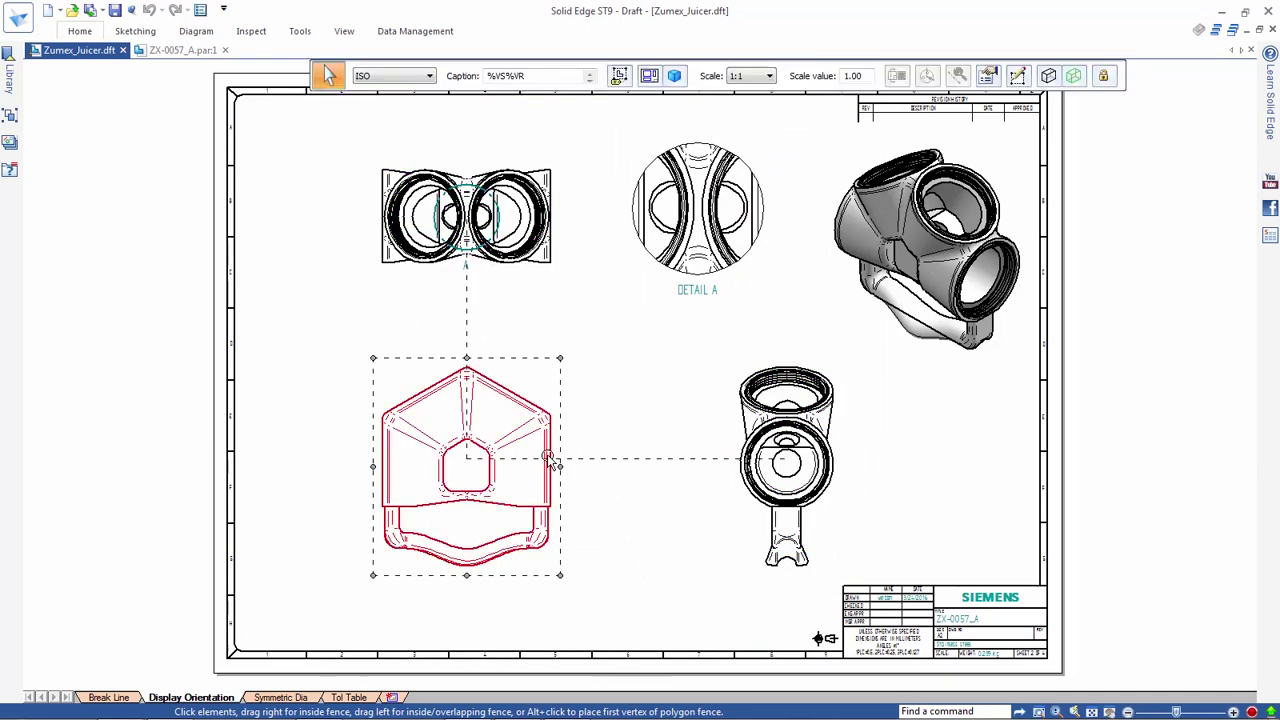
left_click(675, 76)
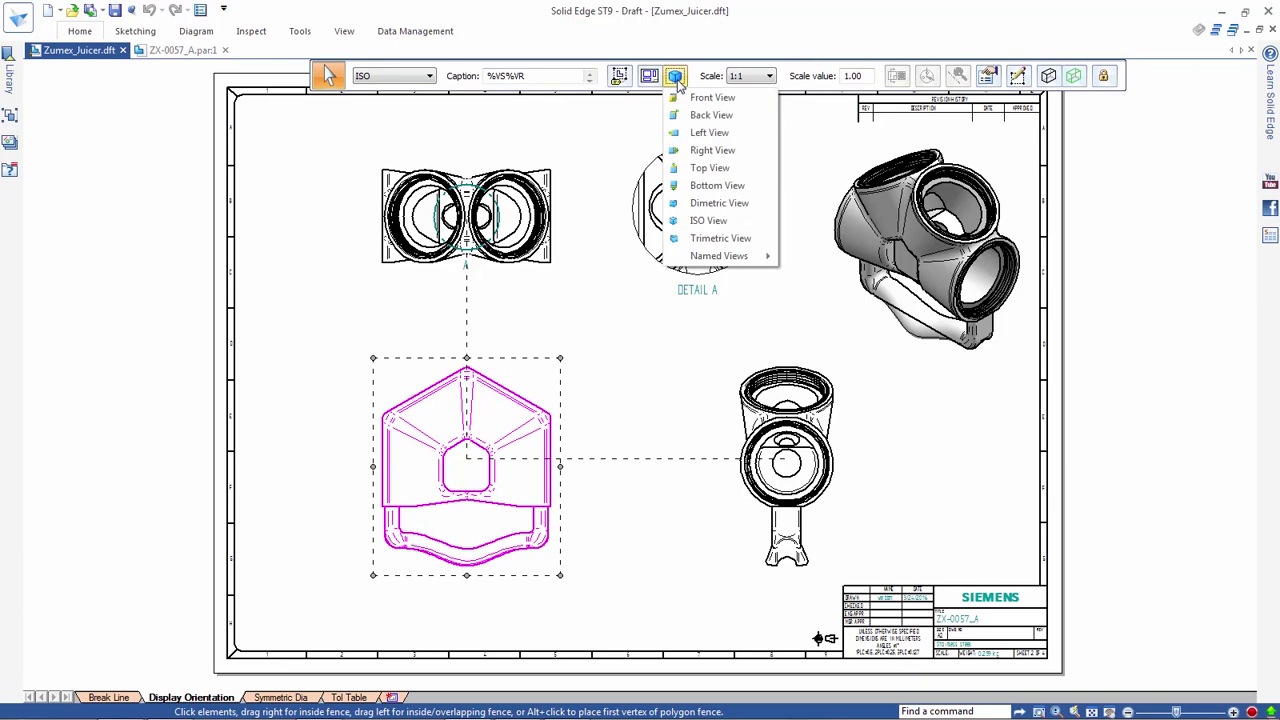
left_click(705, 150)
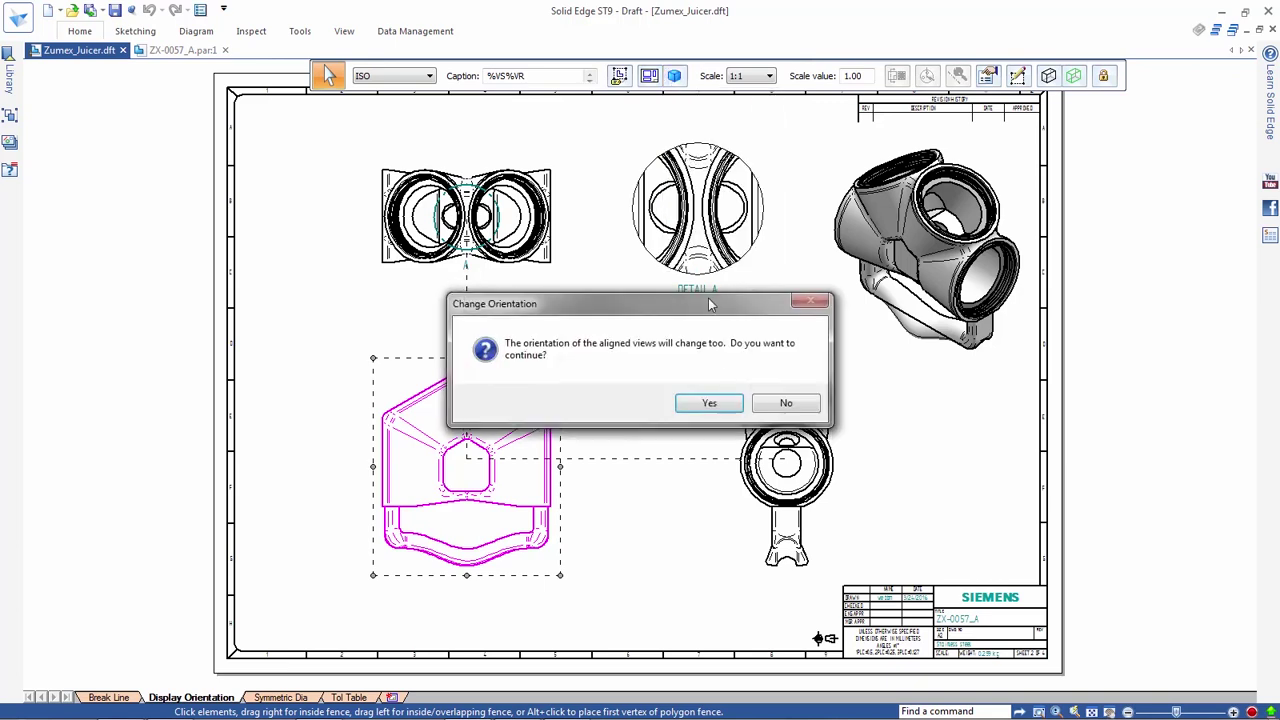
left_click(709, 403)
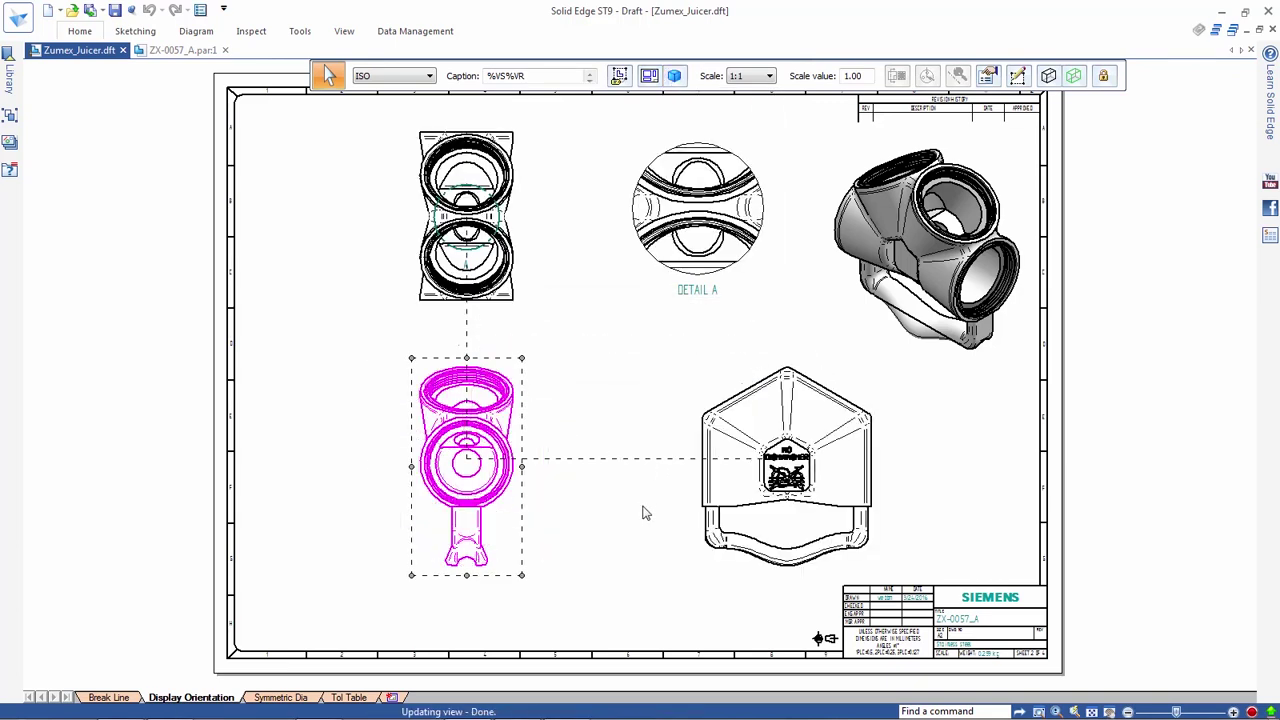
key("Escape")
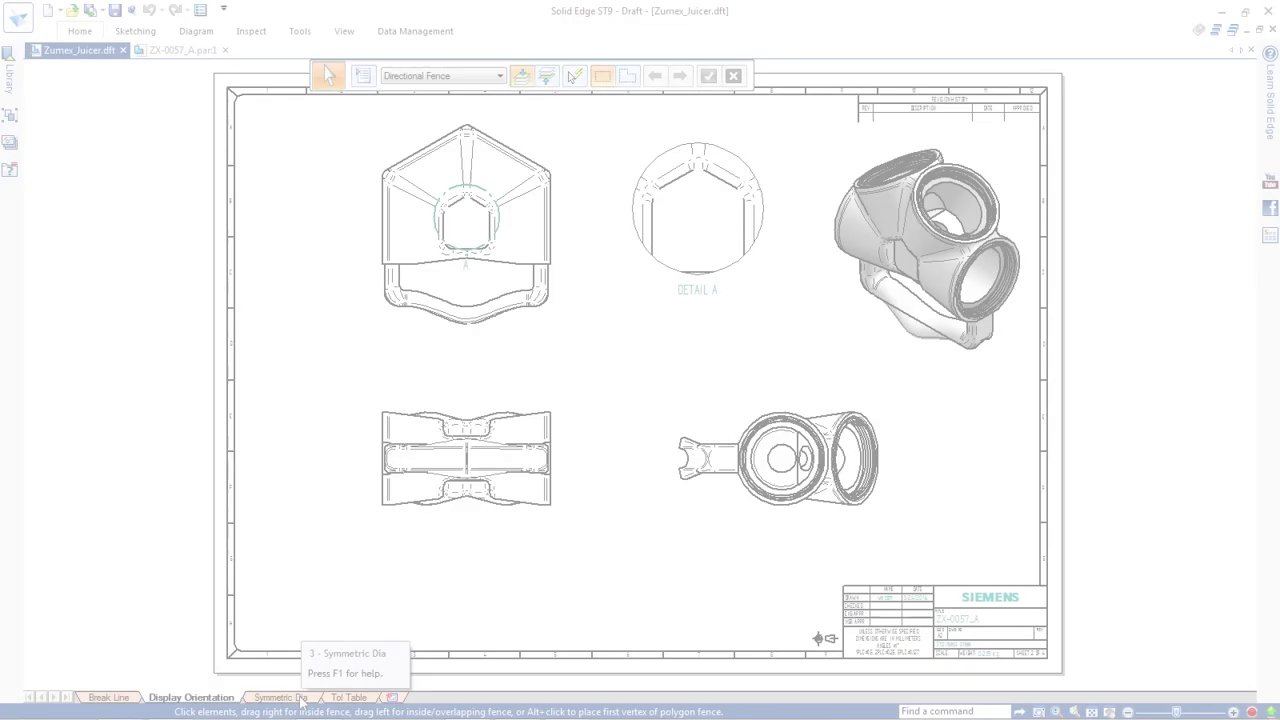
- On the Symmetric Dia sheet, place symmetric diameter dimensions from the shaft's centerline to its small end, the adjacent collar and the large shoulder
left_click(300, 698)
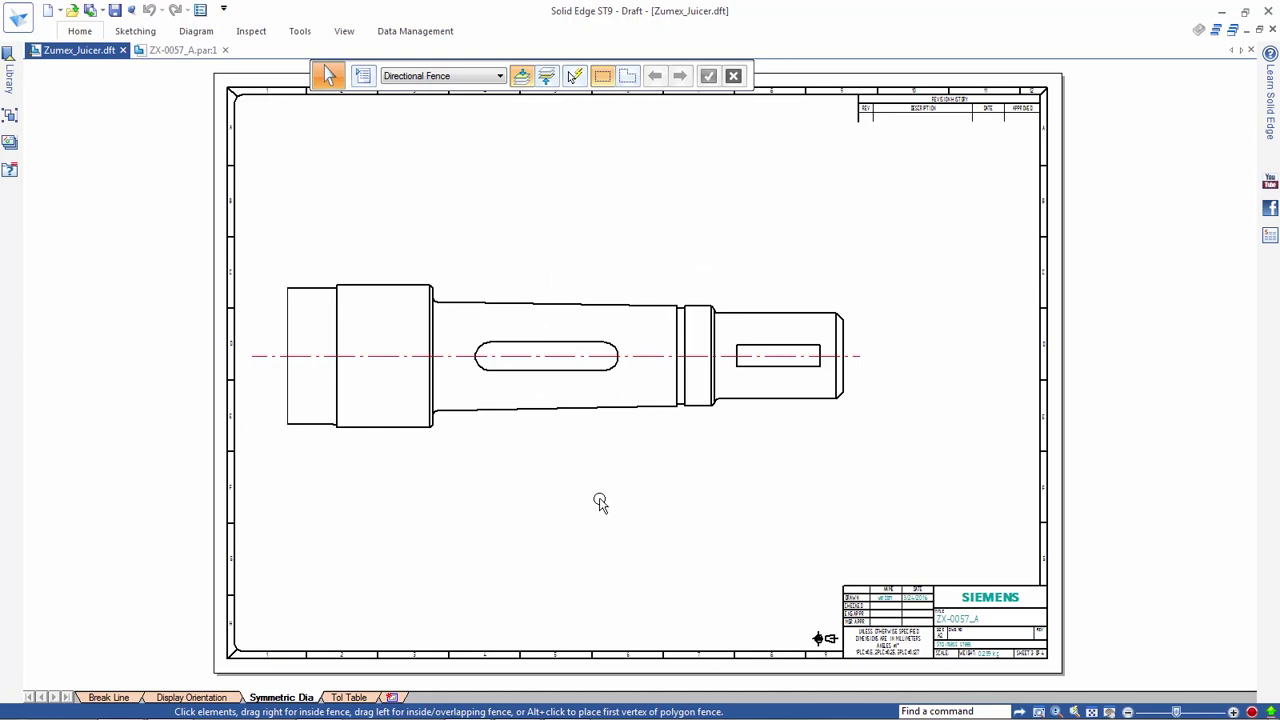
scroll(655, 340, "up", 3)
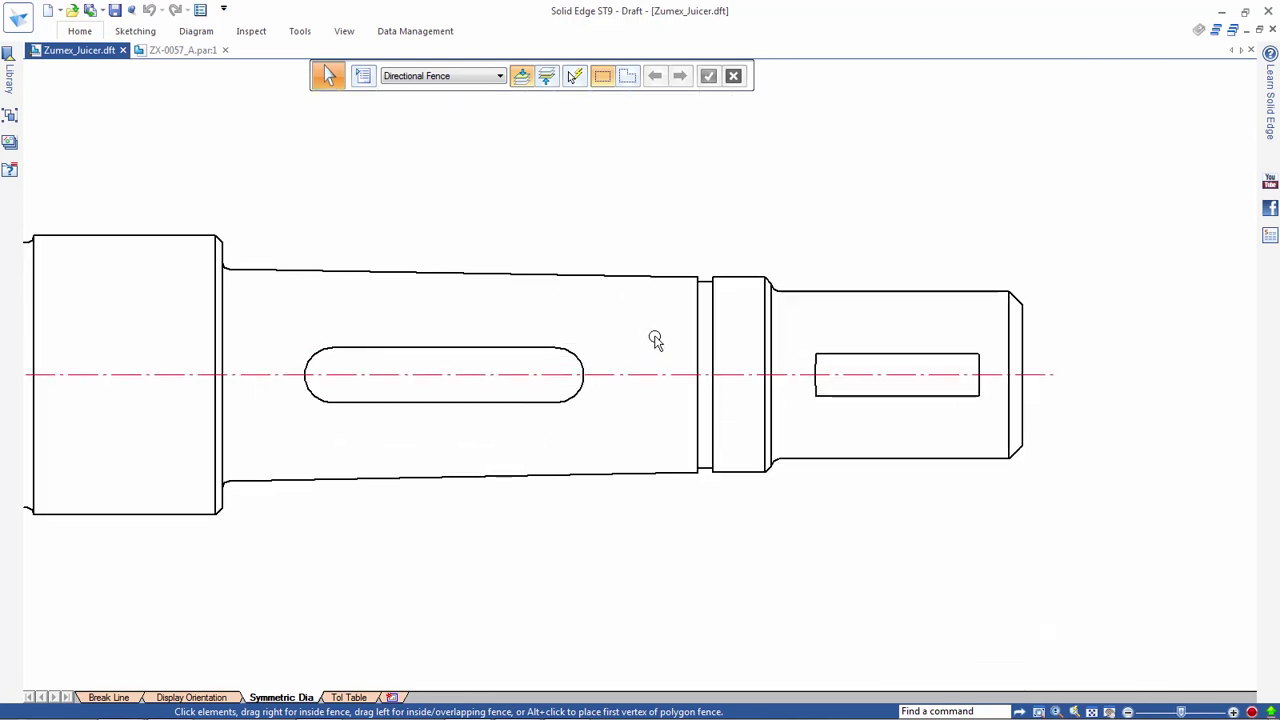
left_click(82, 34)
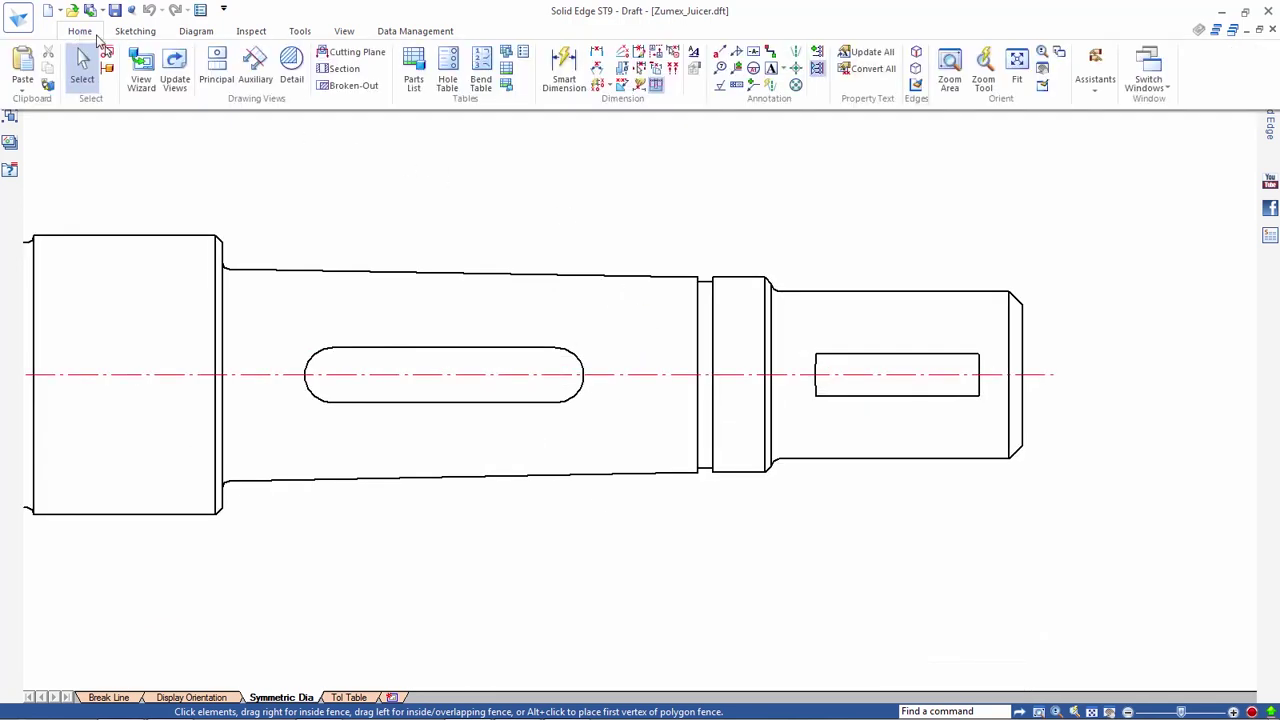
left_click(618, 77)
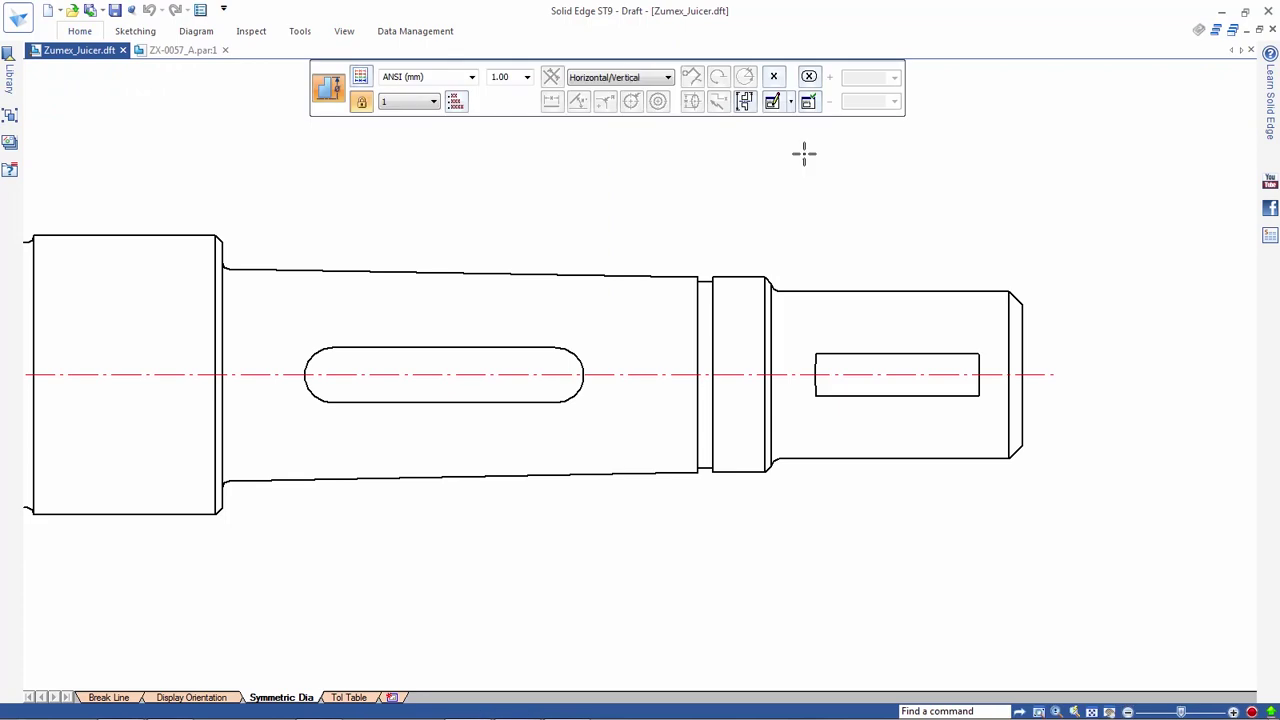
left_click(1044, 376)
left_click(1008, 291)
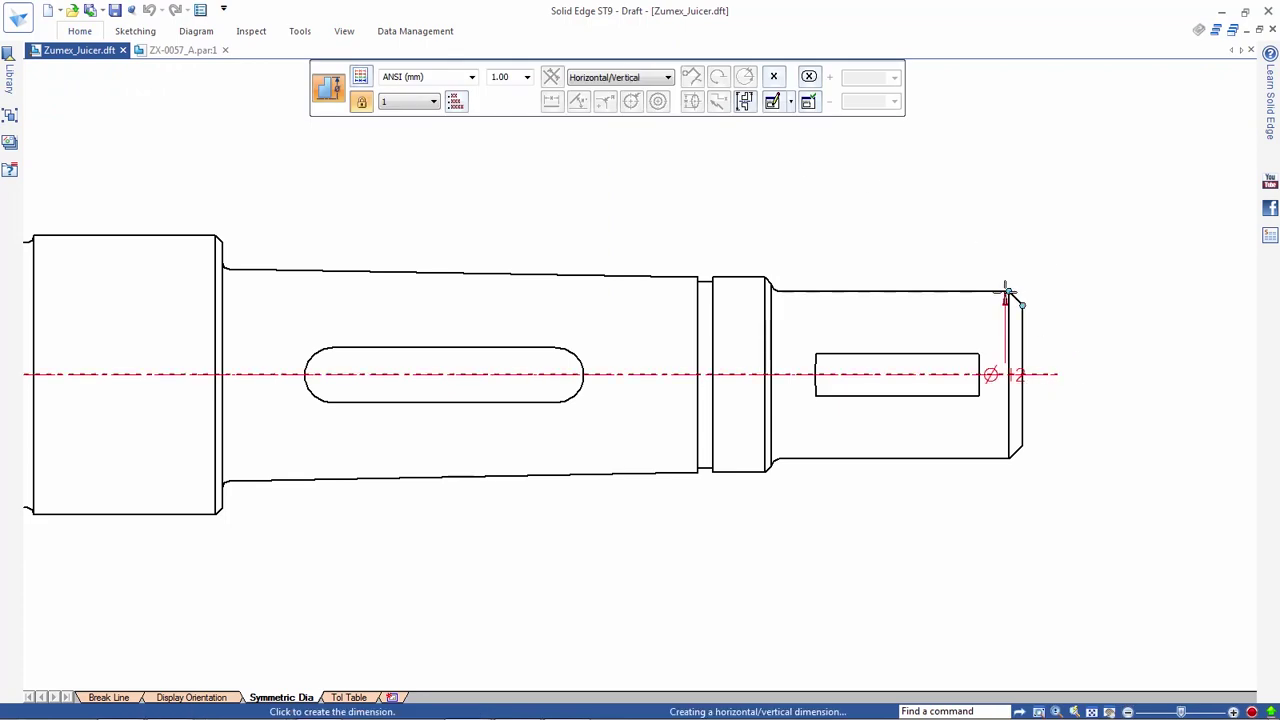
left_click(1099, 296)
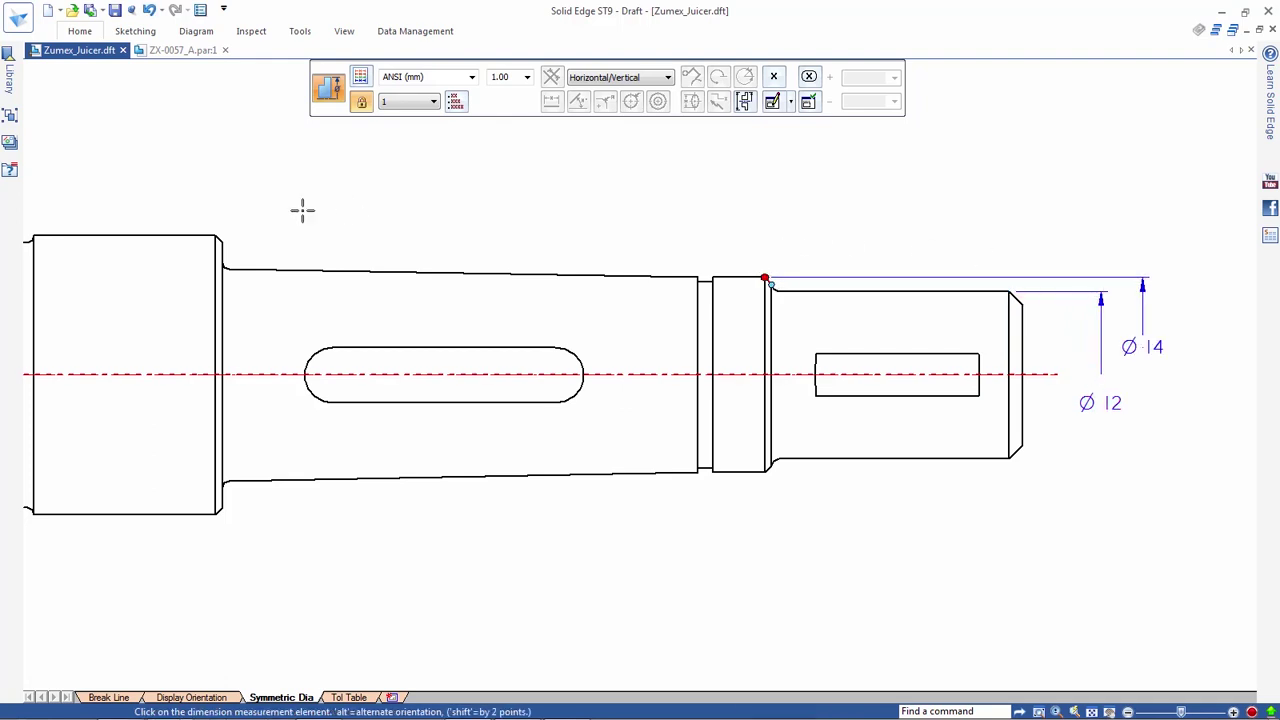
left_click(219, 237)
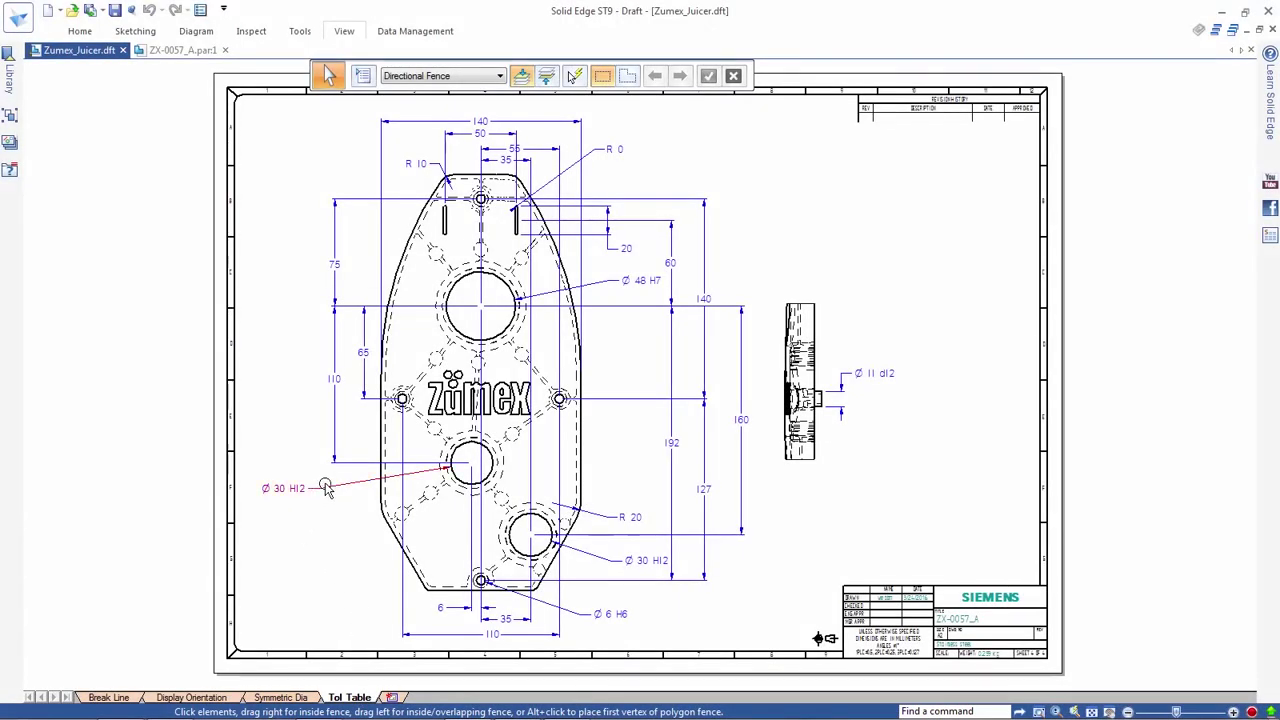
- On the Tol Table sheet, inspect the class fit settings of the hole diameter dimensions and the side view's shaft diameter dimension
left_click(326, 487)
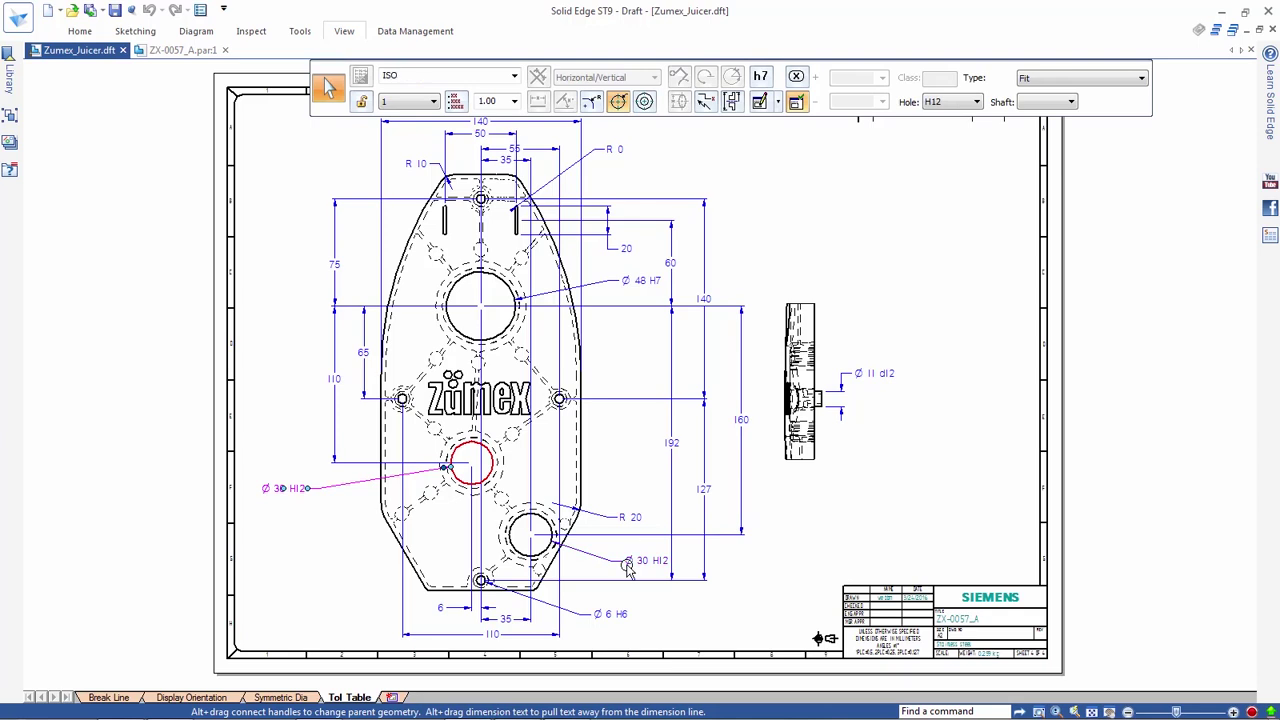
left_click(628, 564)
left_click(643, 288)
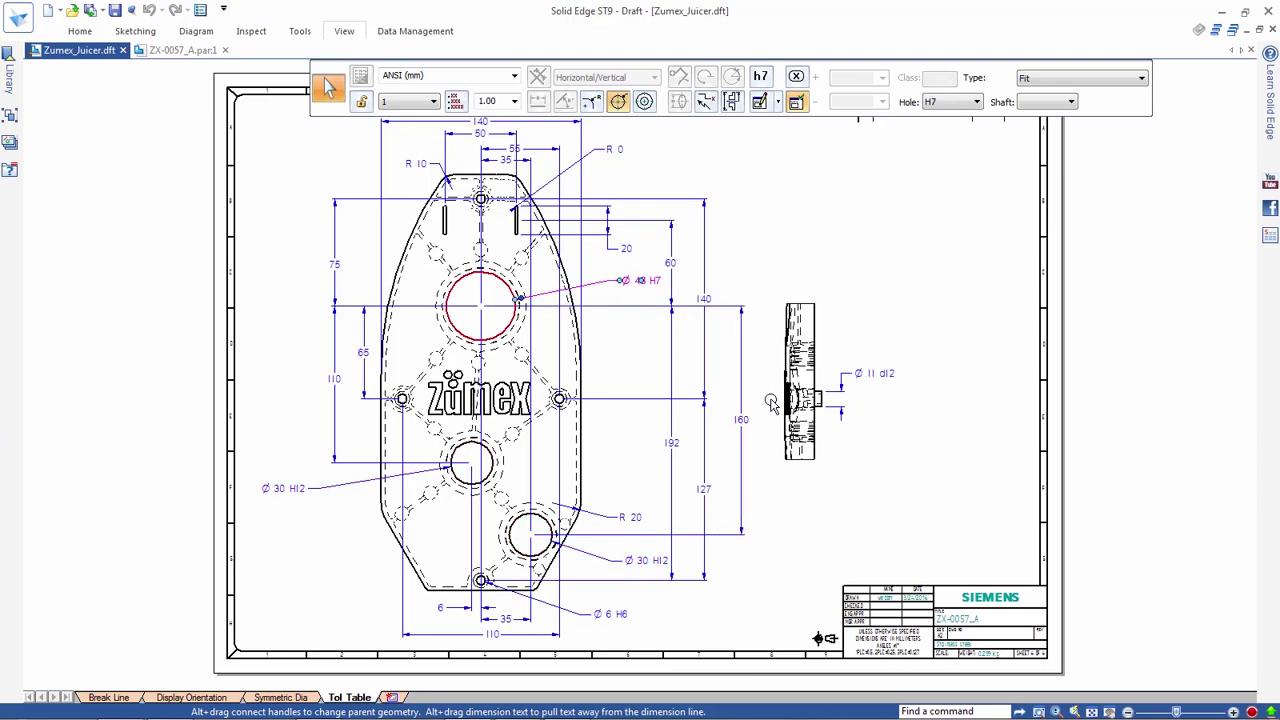
left_click(852, 376)
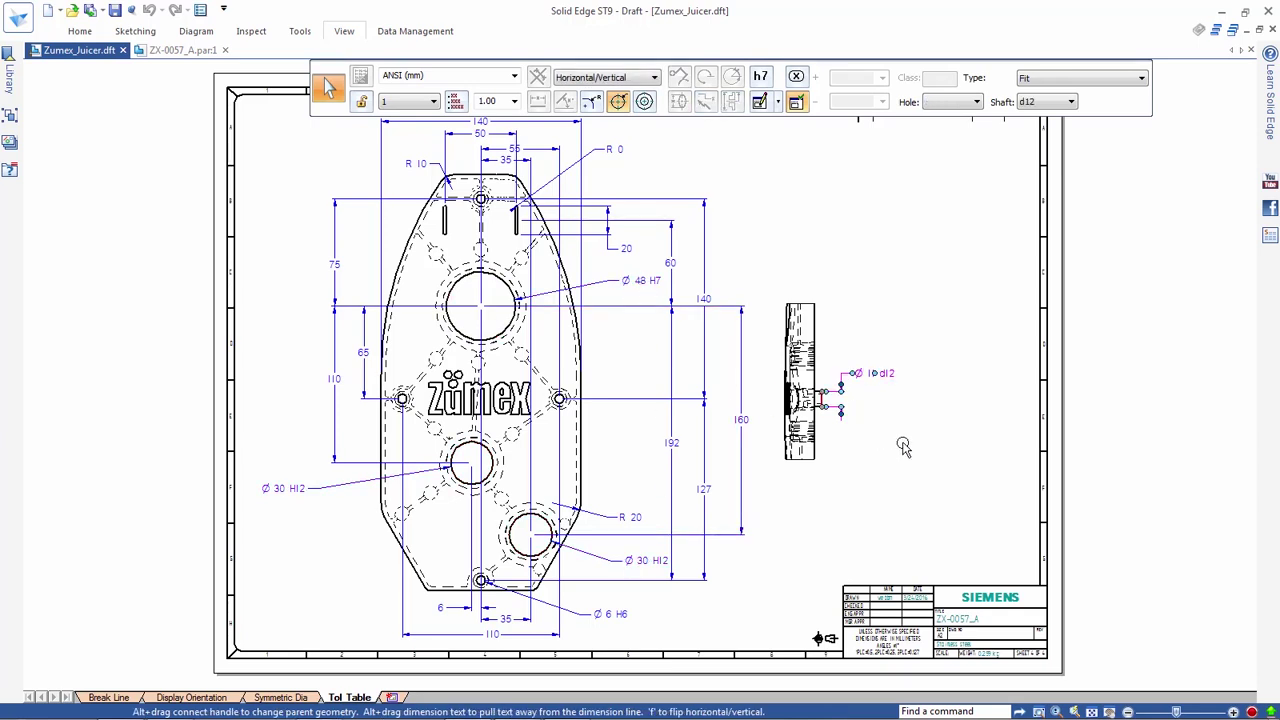
left_click(903, 447)
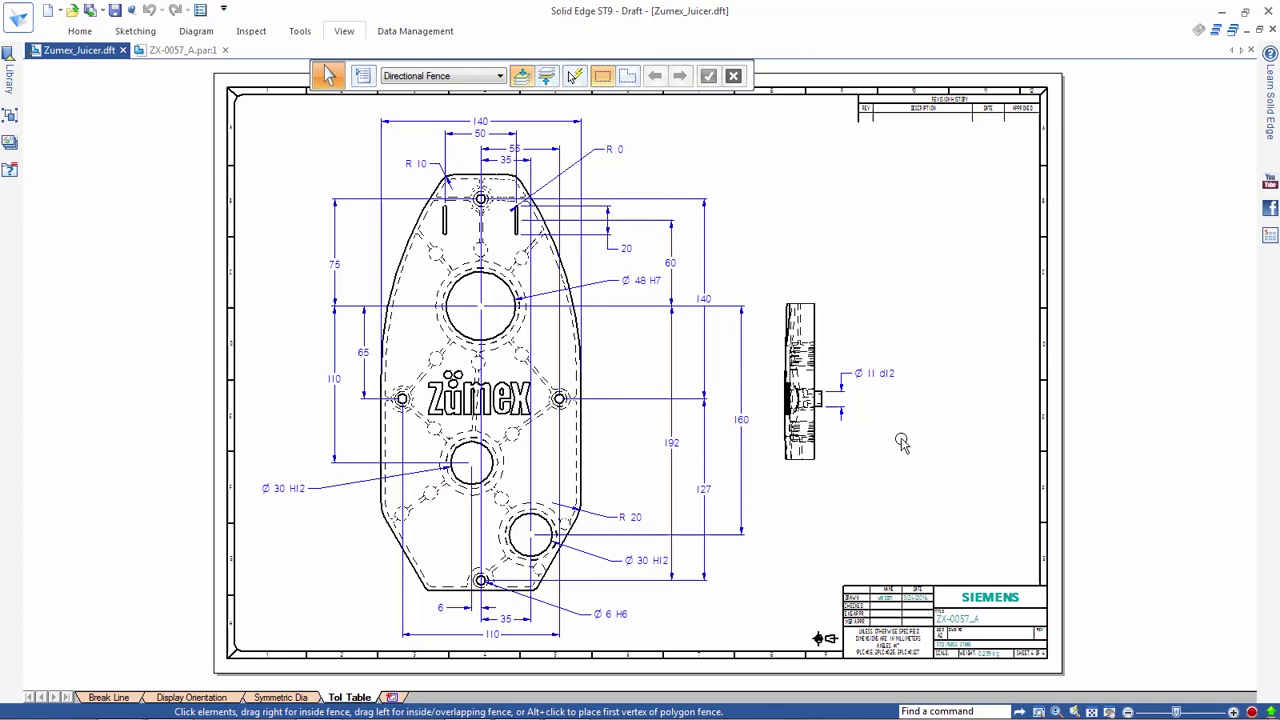
- Start a Tol_Table tolerance table for the class fit dimensions By Active Sheet, and review and accept its column properties
left_click(80, 31)
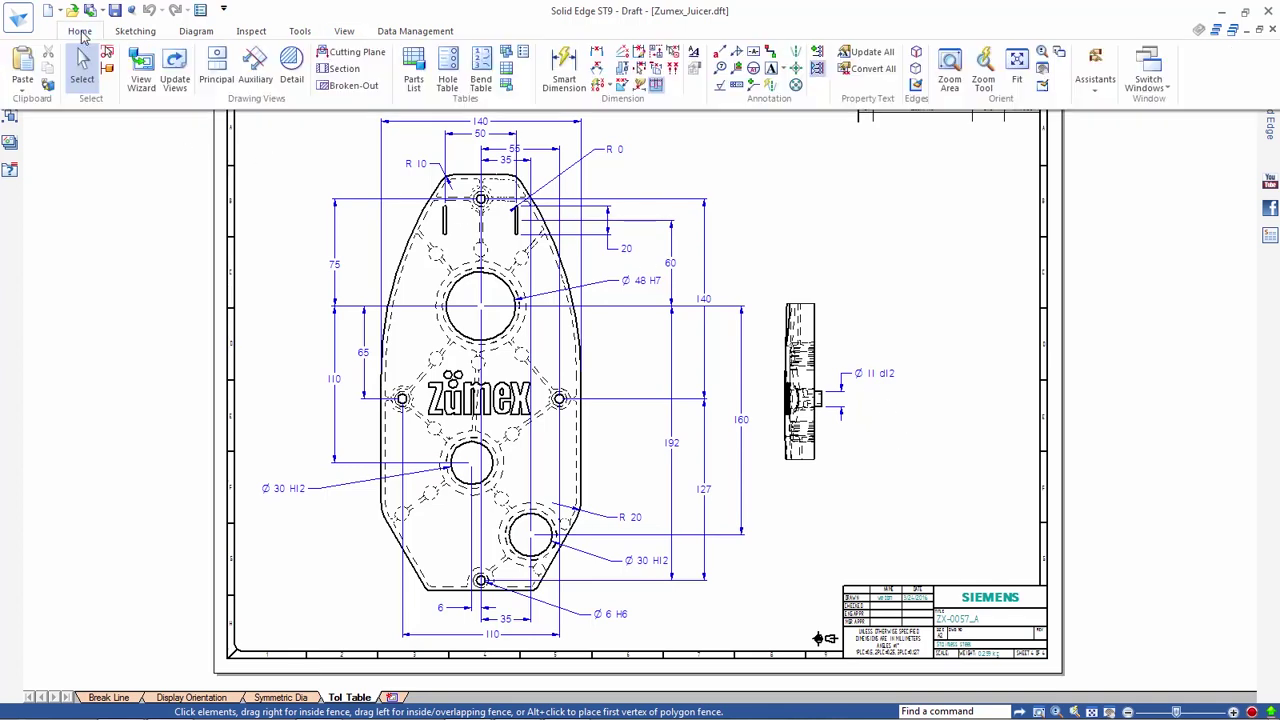
left_click(521, 51)
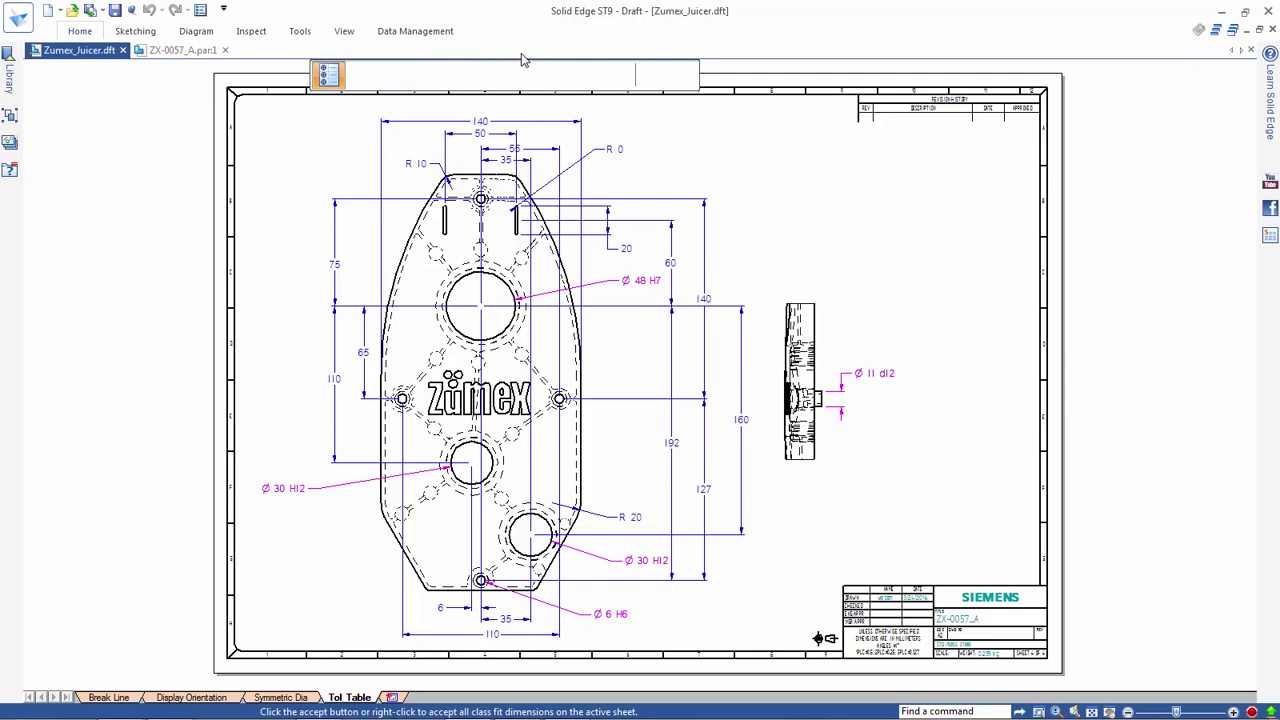
left_click(547, 77)
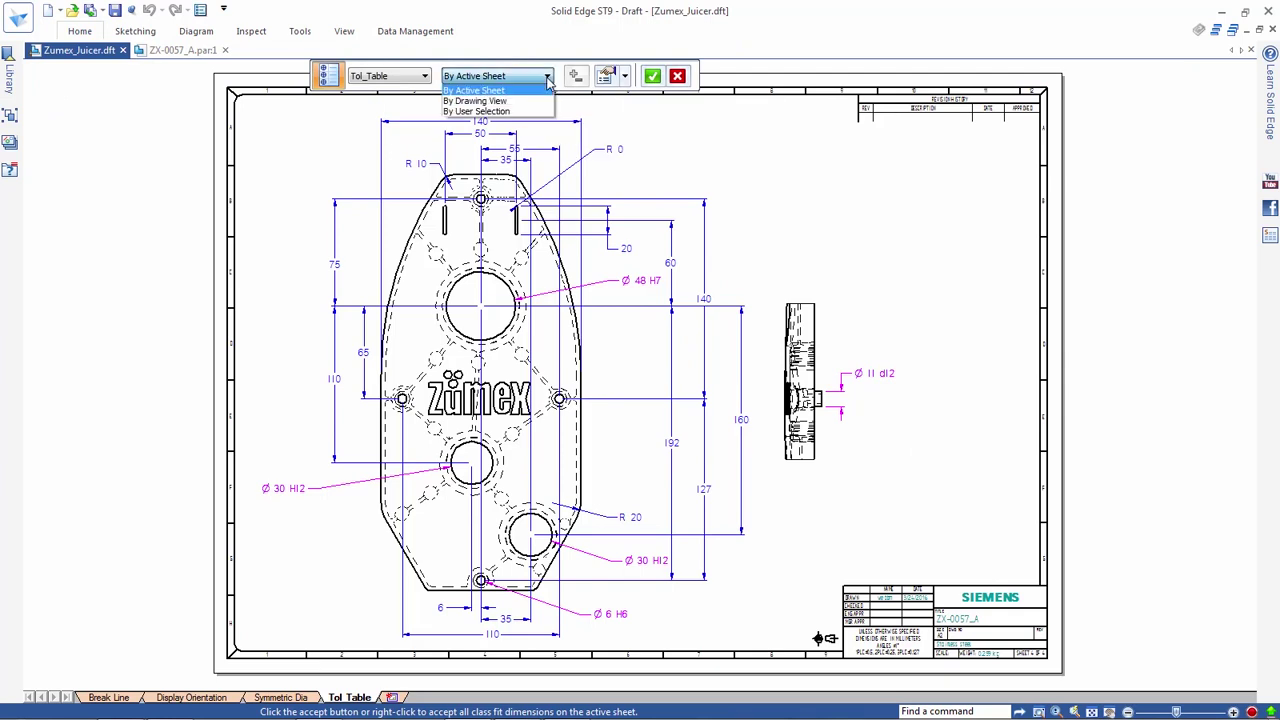
left_click(547, 77)
left_click(606, 77)
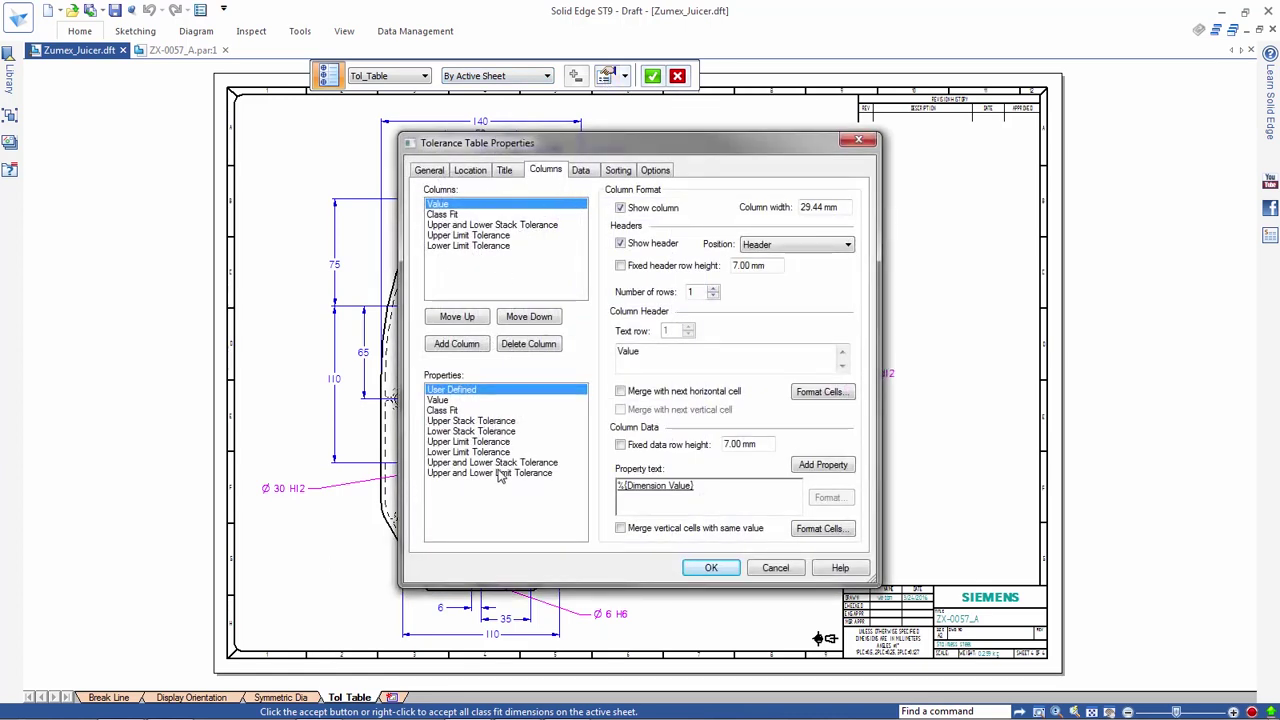
left_click(708, 568)
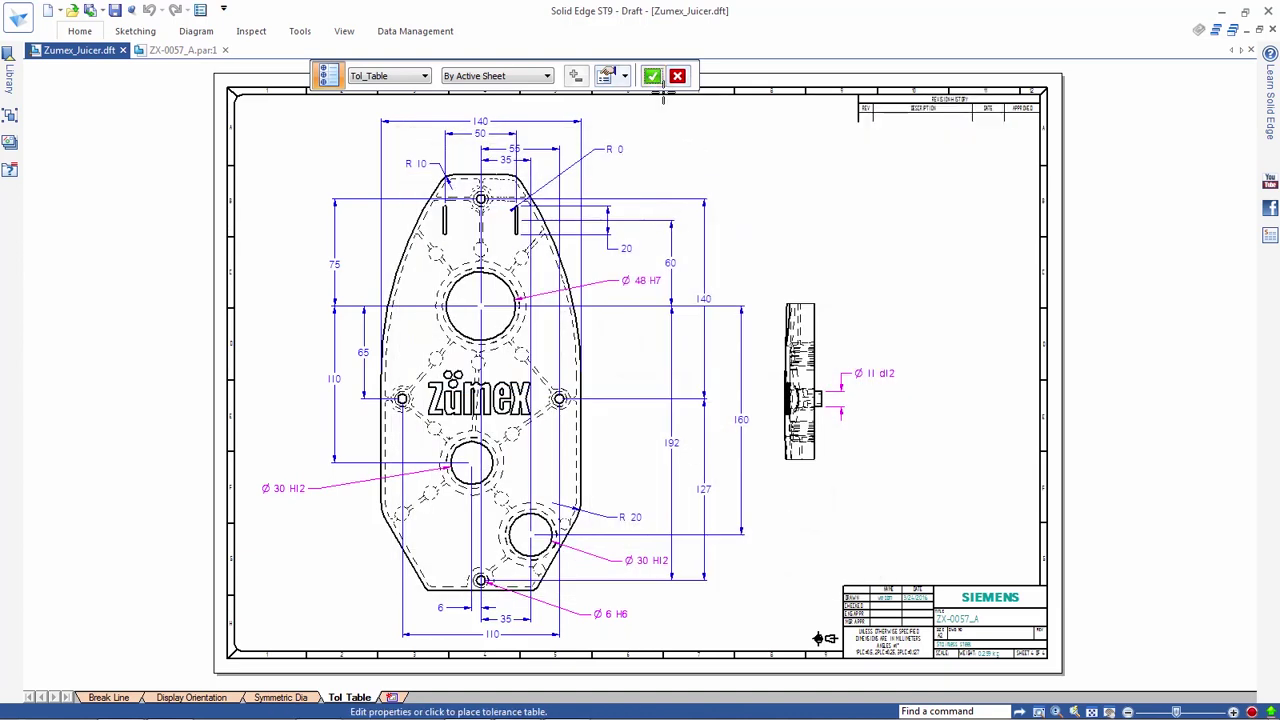
- Place the tolerance table in the empty area above the side view and inspect its entries
left_click(727, 145)
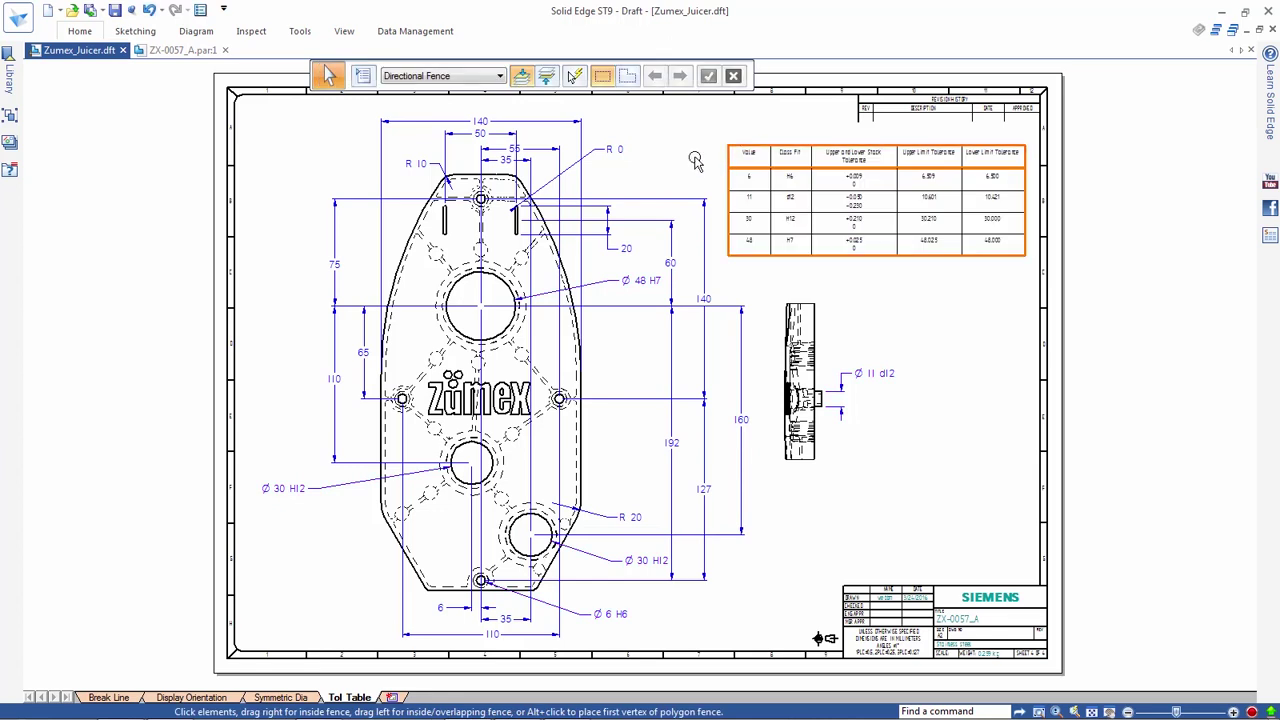
scroll(854, 197, "up", 3)
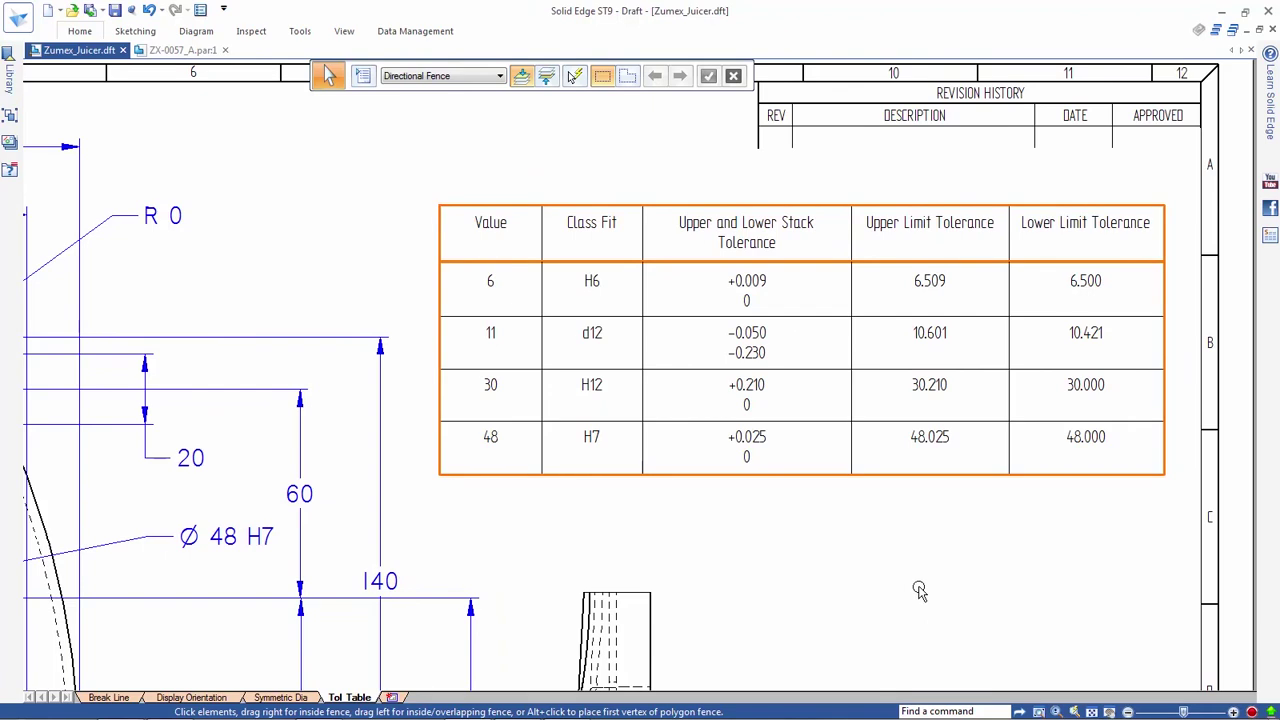
key("ctrl+f")
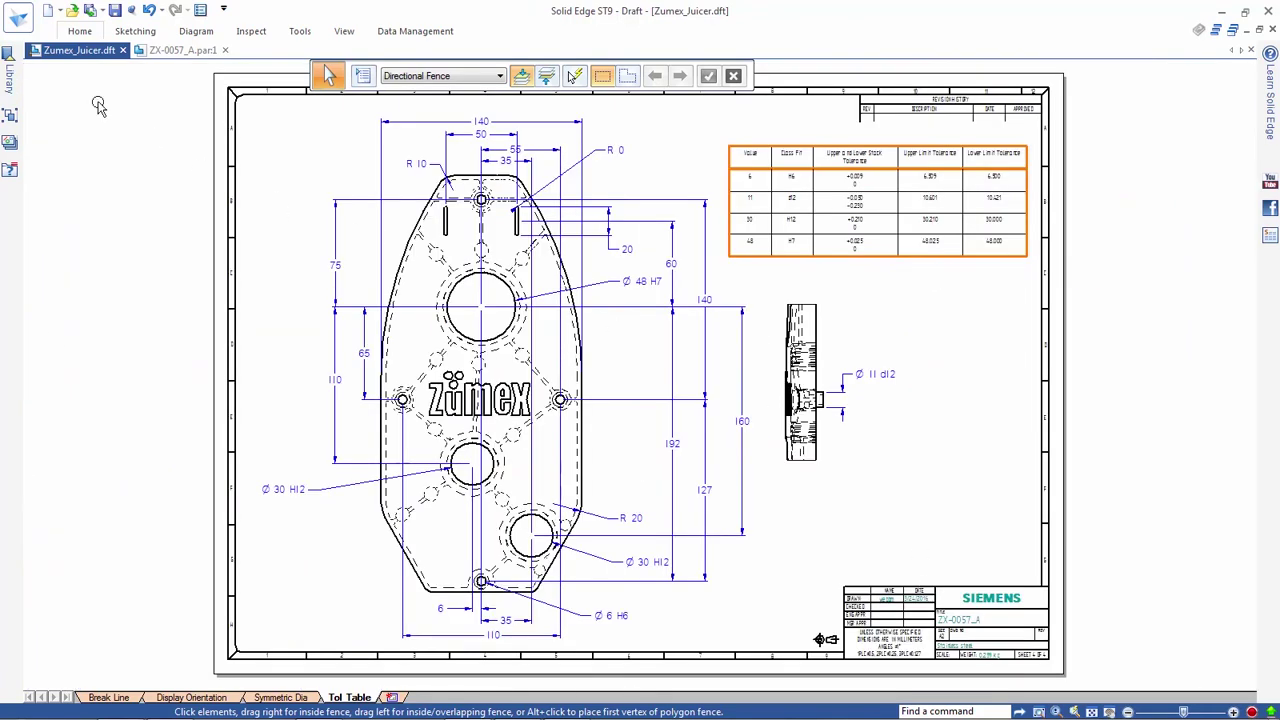
- Preview the drawing sheets for paper printing from the fourth back to the first, and return to the drawing without printing
left_click(19, 18)
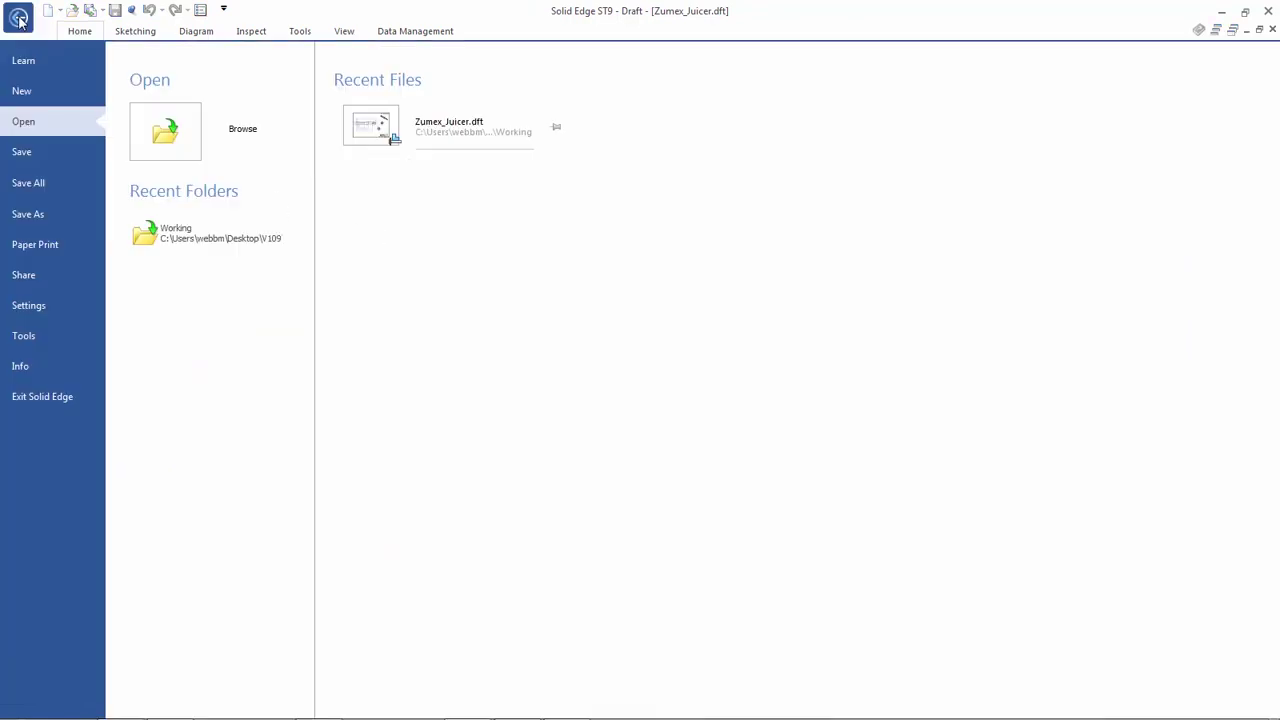
left_click(55, 245)
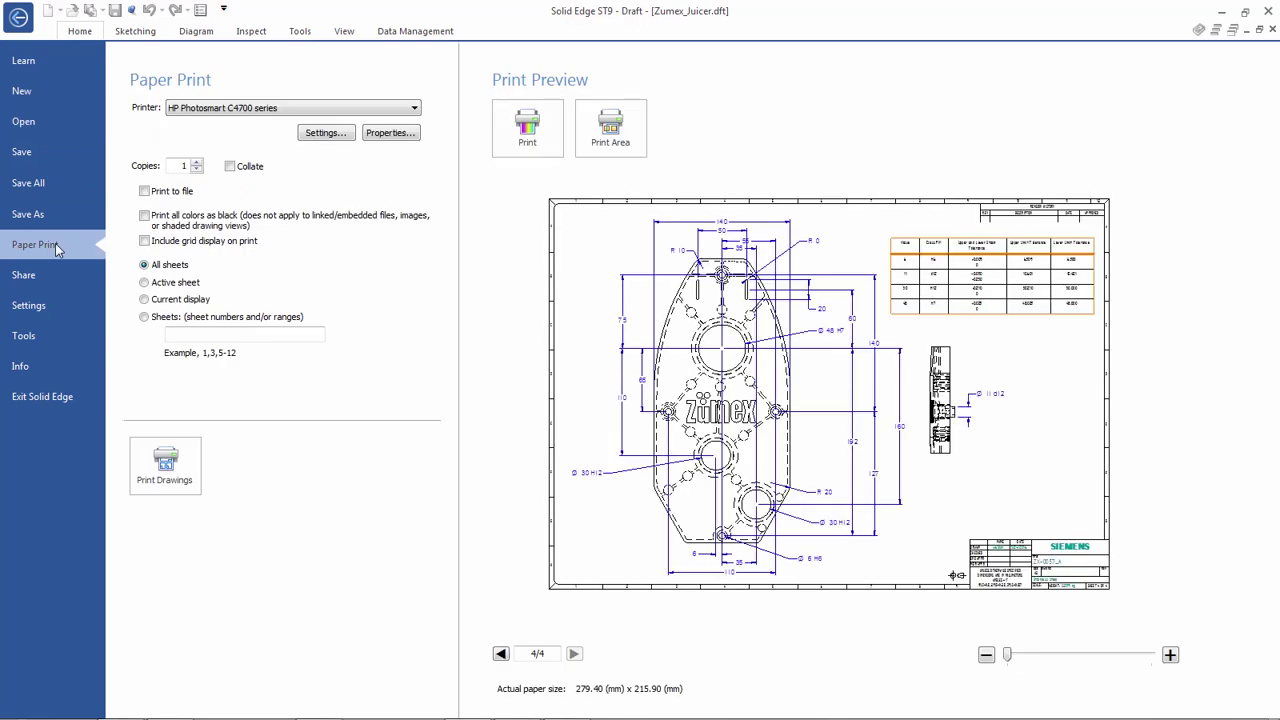
left_click(500, 654)
left_click(500, 654)
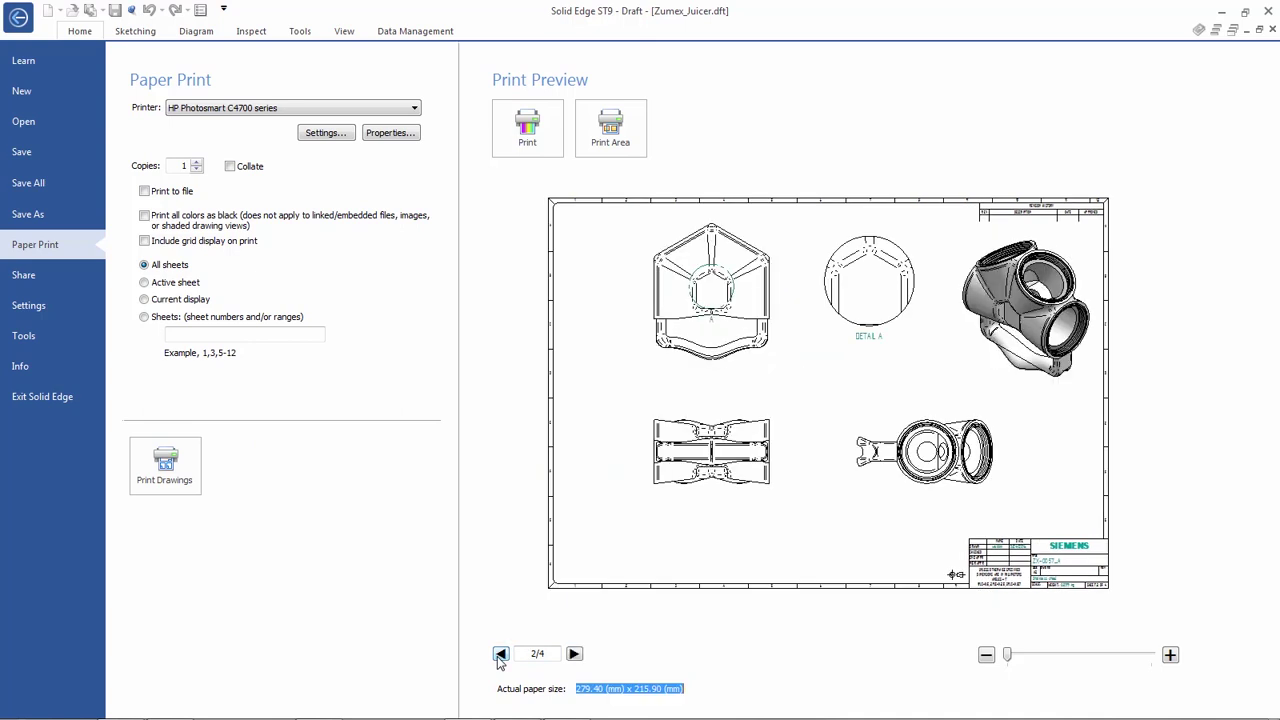
left_click(500, 654)
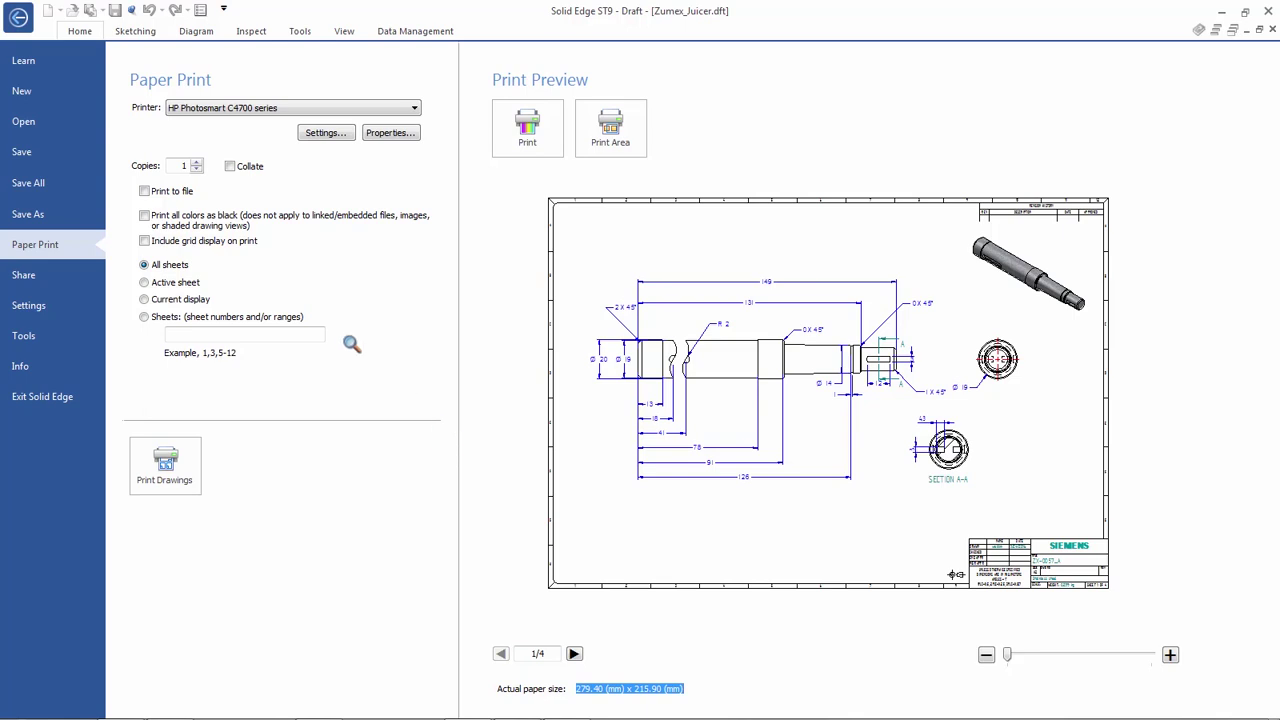
left_click(24, 22)
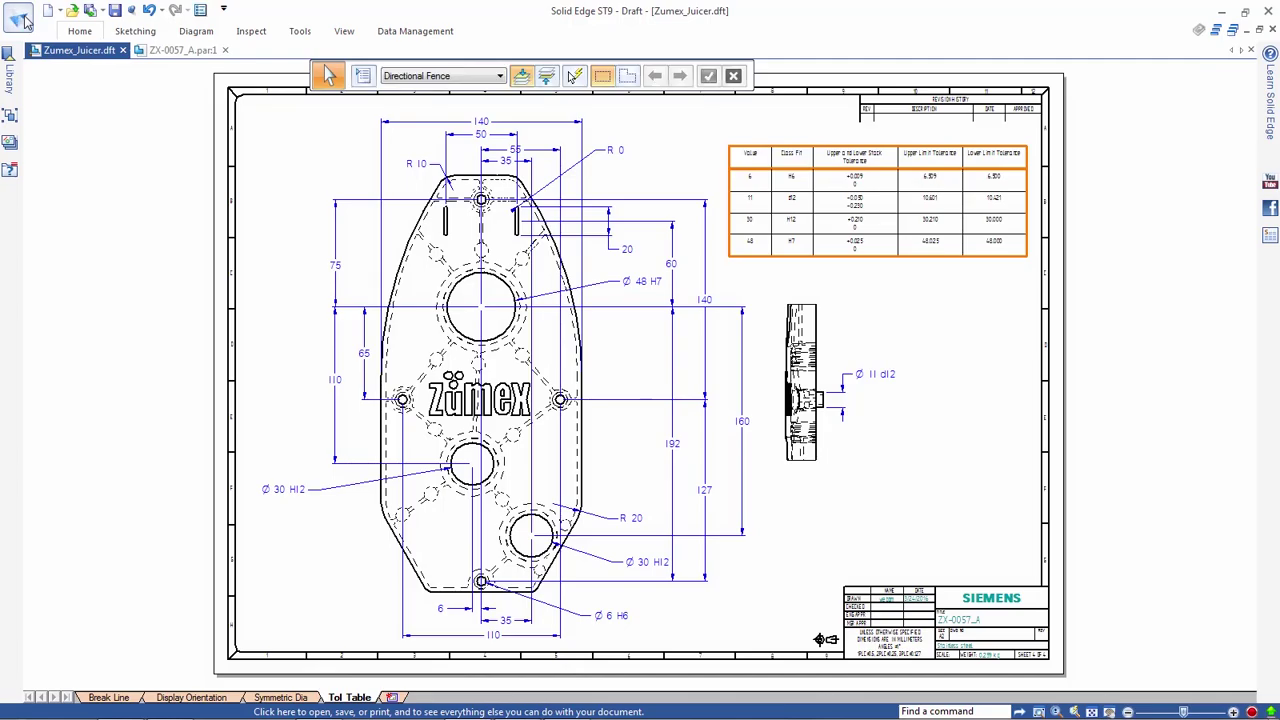